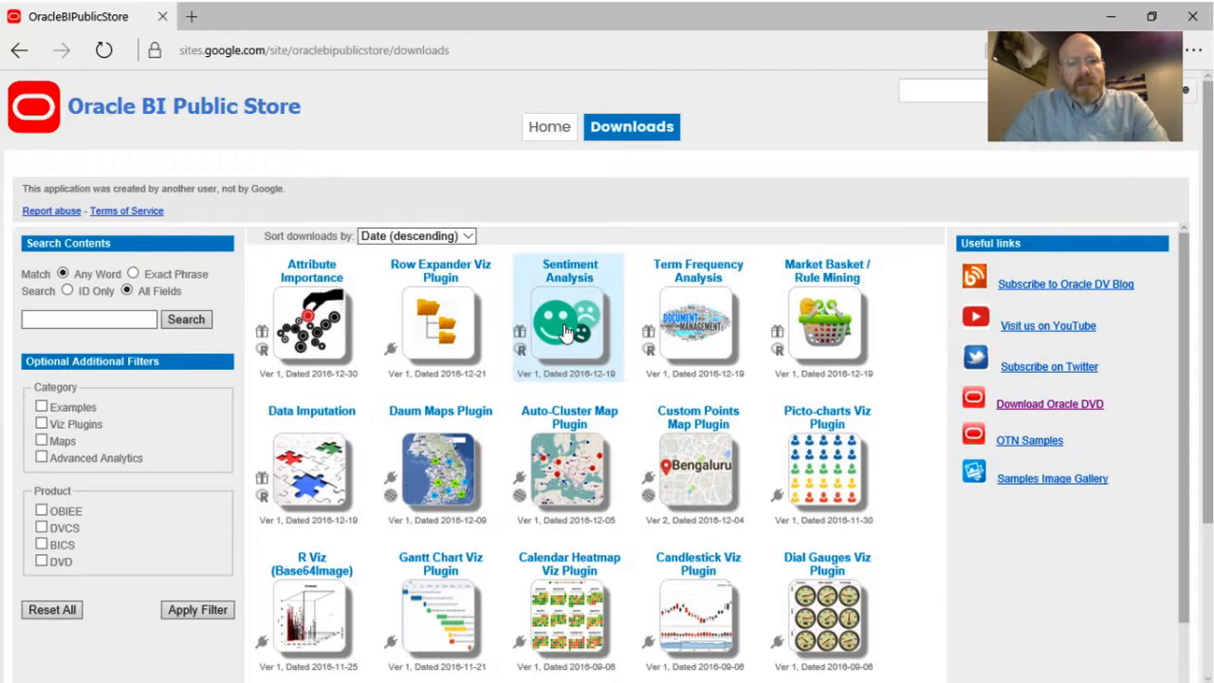
# Step: Open the details of the Sentiment Analysis download and read the deployment instructions in its linked blog post
pyautogui.click(566, 330)
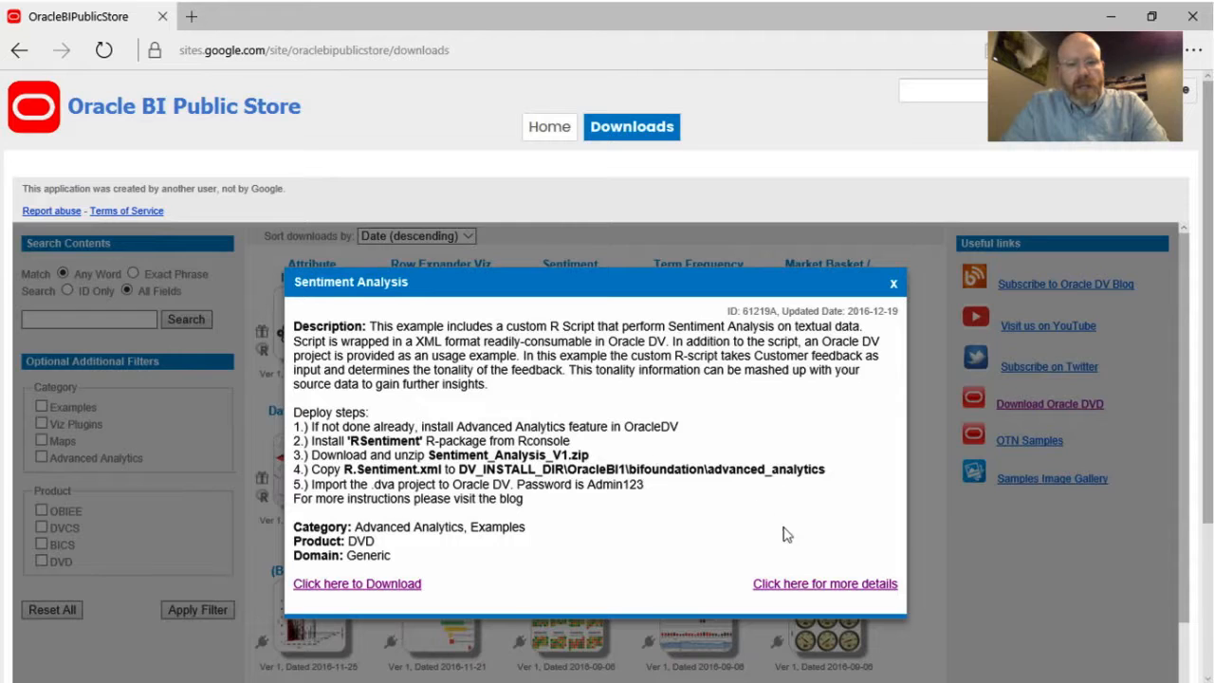
pyautogui.click(805, 588)
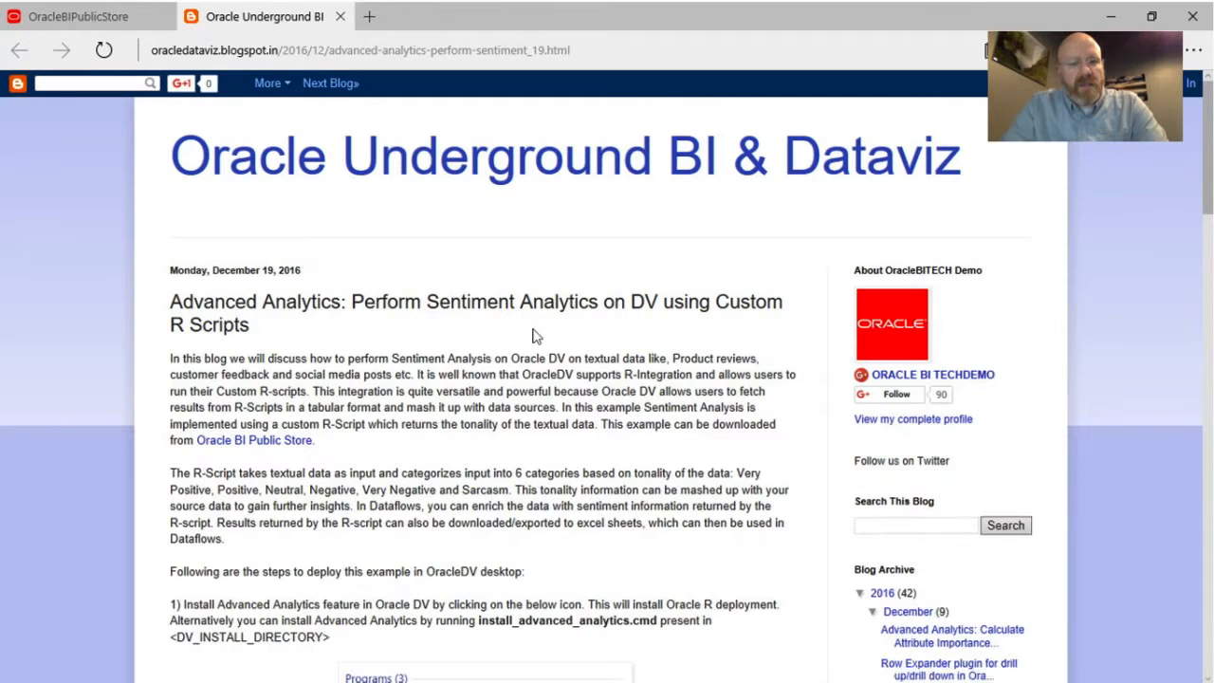
pyautogui.scroll(-1, 534, 335)
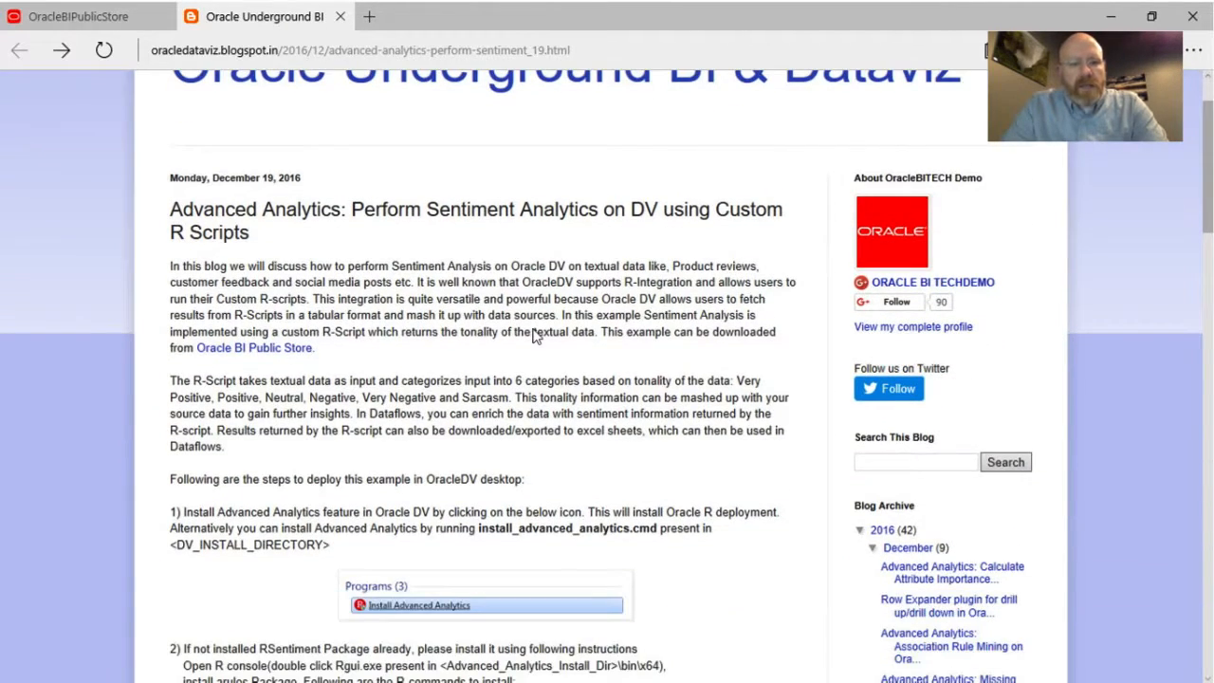
pyautogui.scroll(-2, 534, 336)
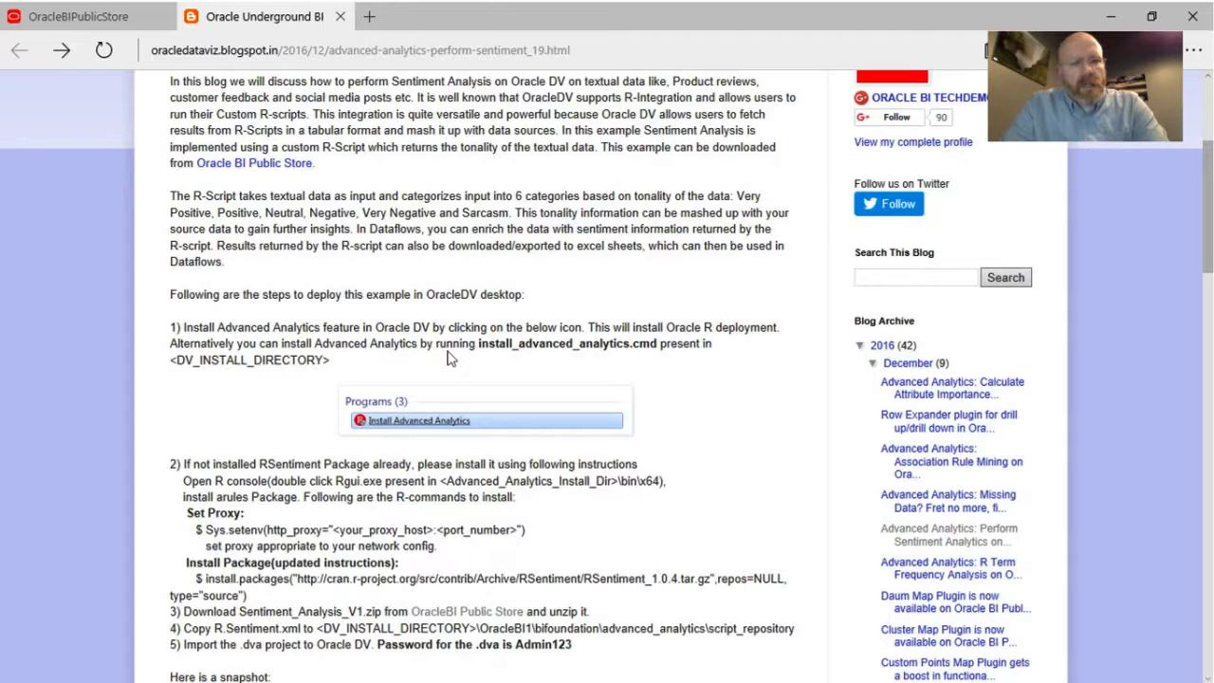
pyautogui.click(135, 19)
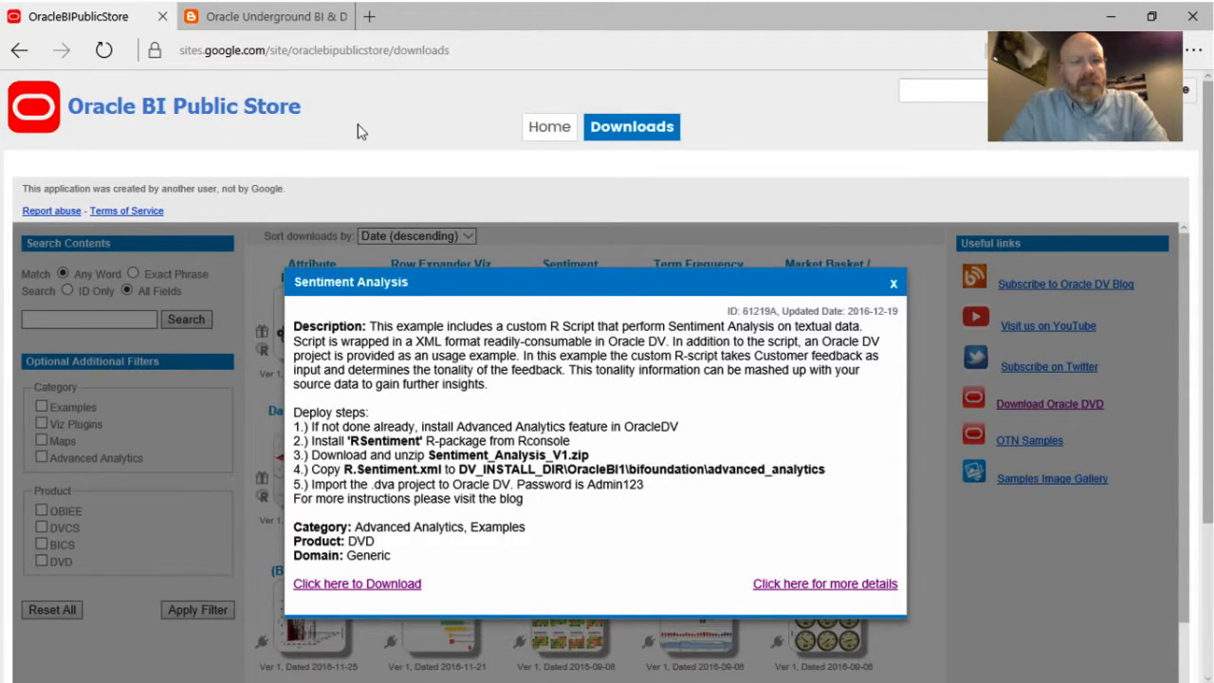
pyautogui.click(268, 18)
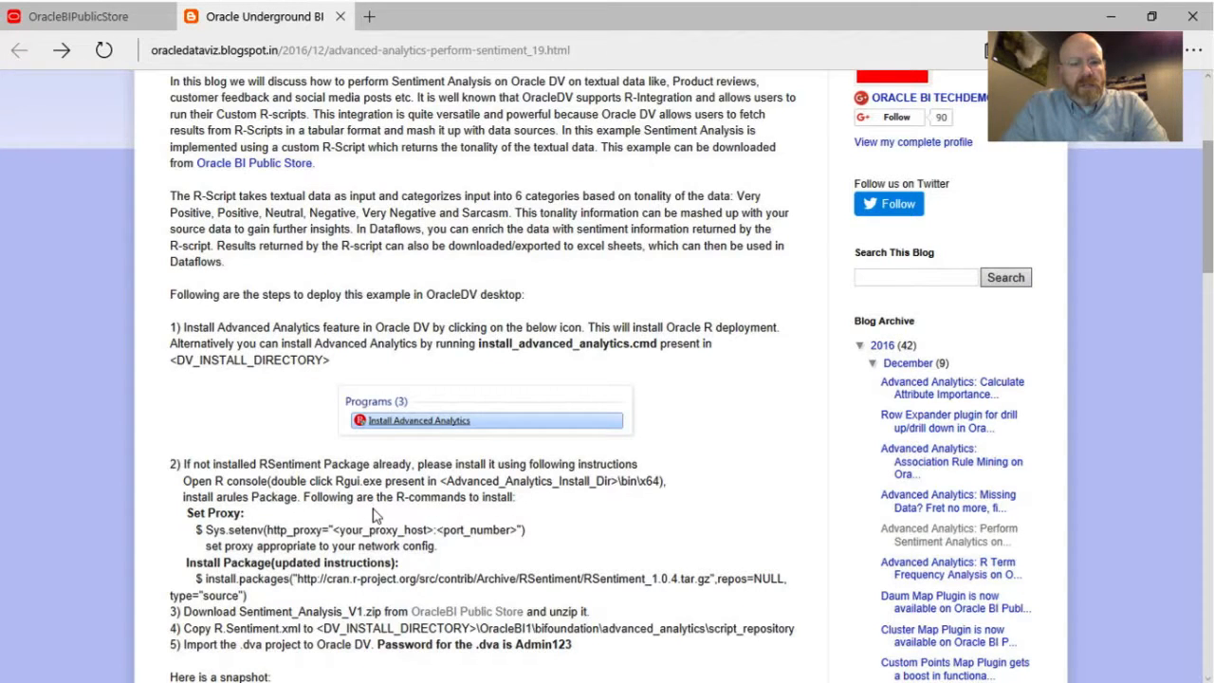
pyautogui.scroll(-3, 372, 514)
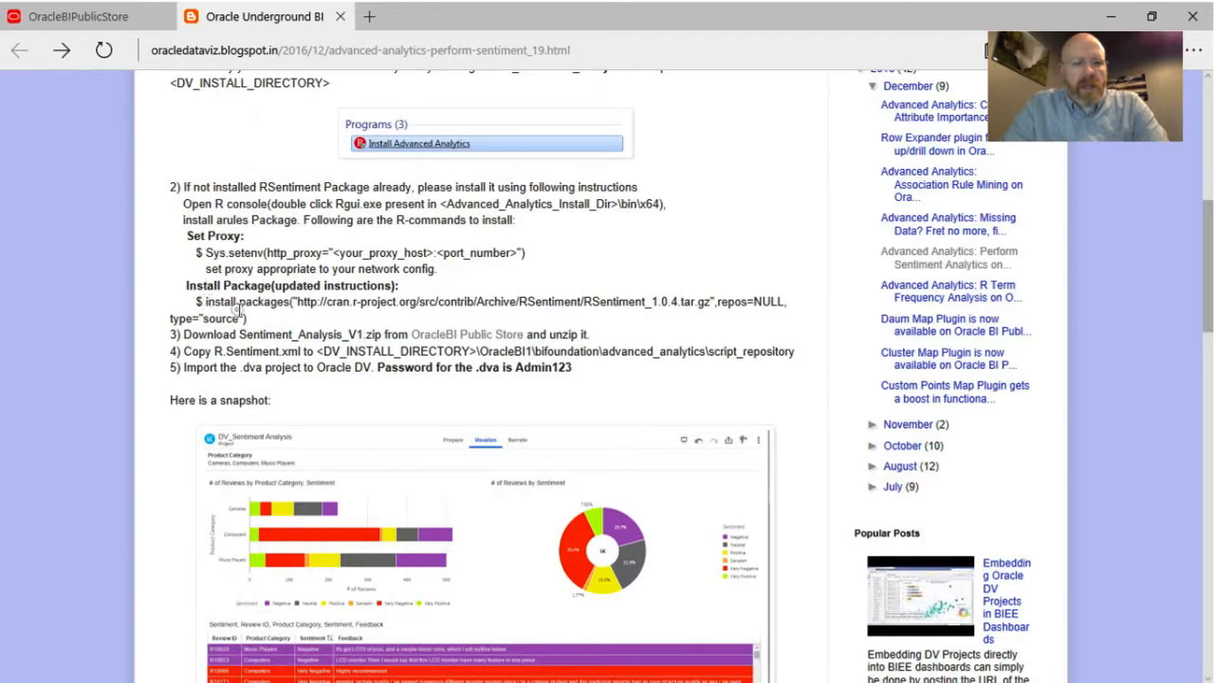
# Step: Copy the blog's install.packages command for RSentiment_1.0.4.tar.gz and run it in the RGui console
pyautogui.moveTo(205, 300); pyautogui.dragTo(256, 319)
pyautogui.hotkey('ctrl', 'c')
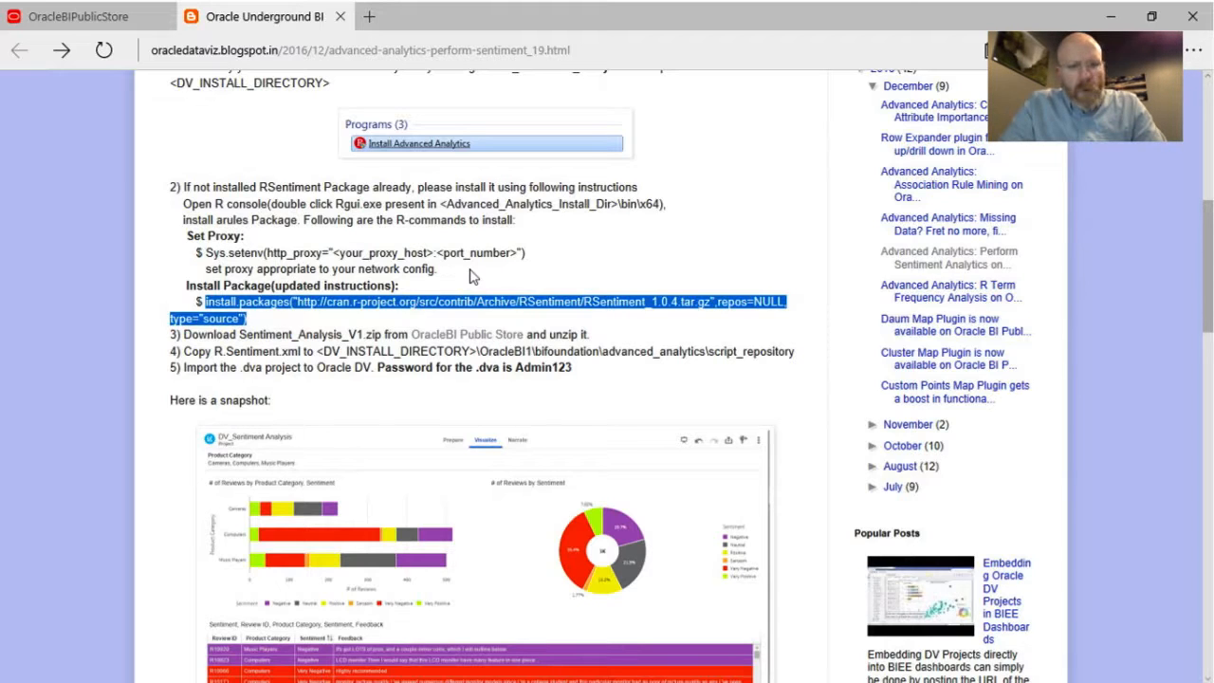
pyautogui.hotkey('alt', 'Tab')
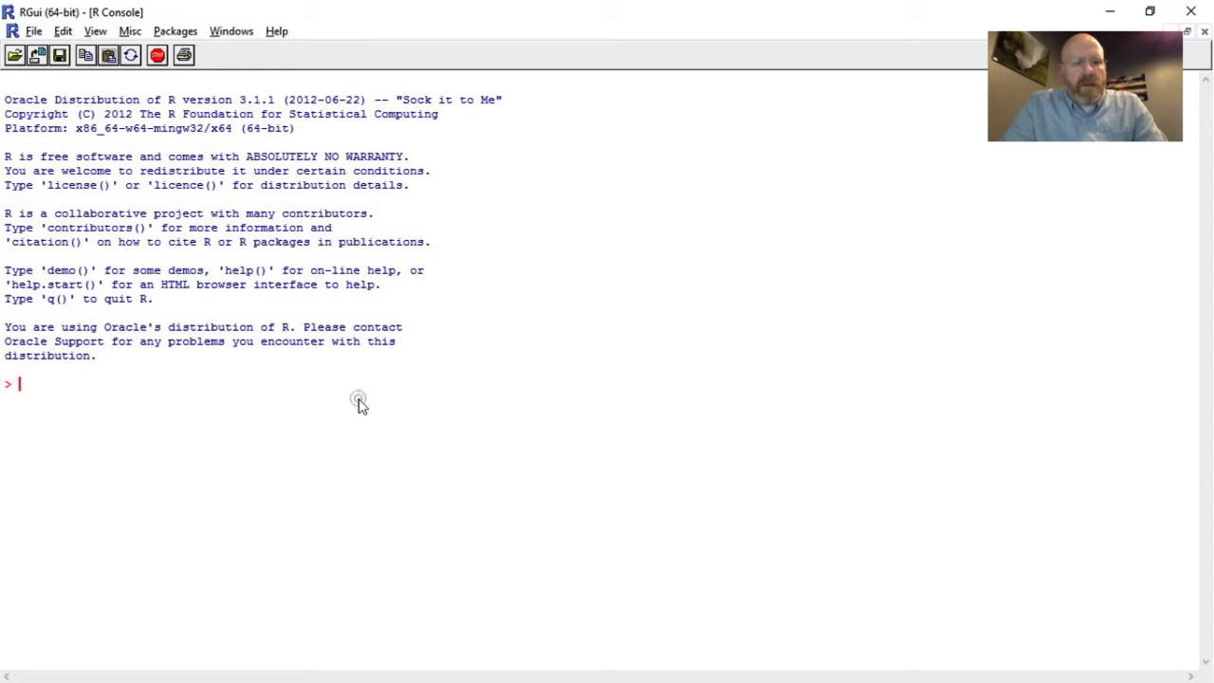
pyautogui.hotkey('ctrl', 'v')
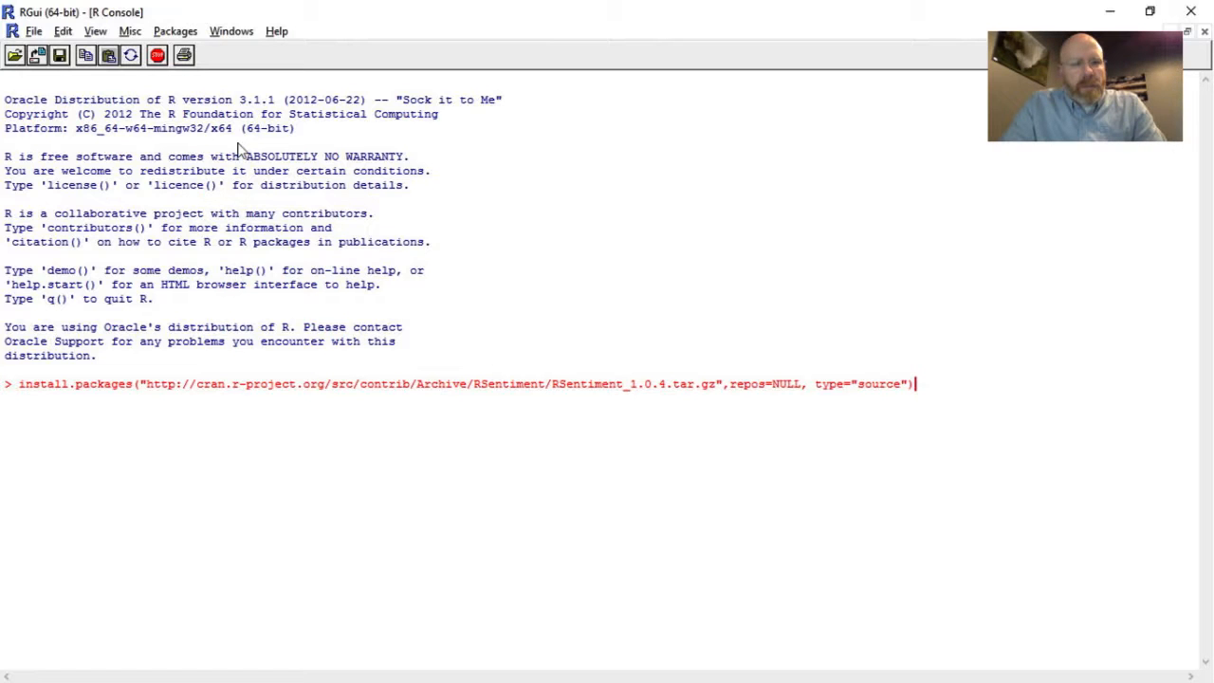
pyautogui.click(180, 32)
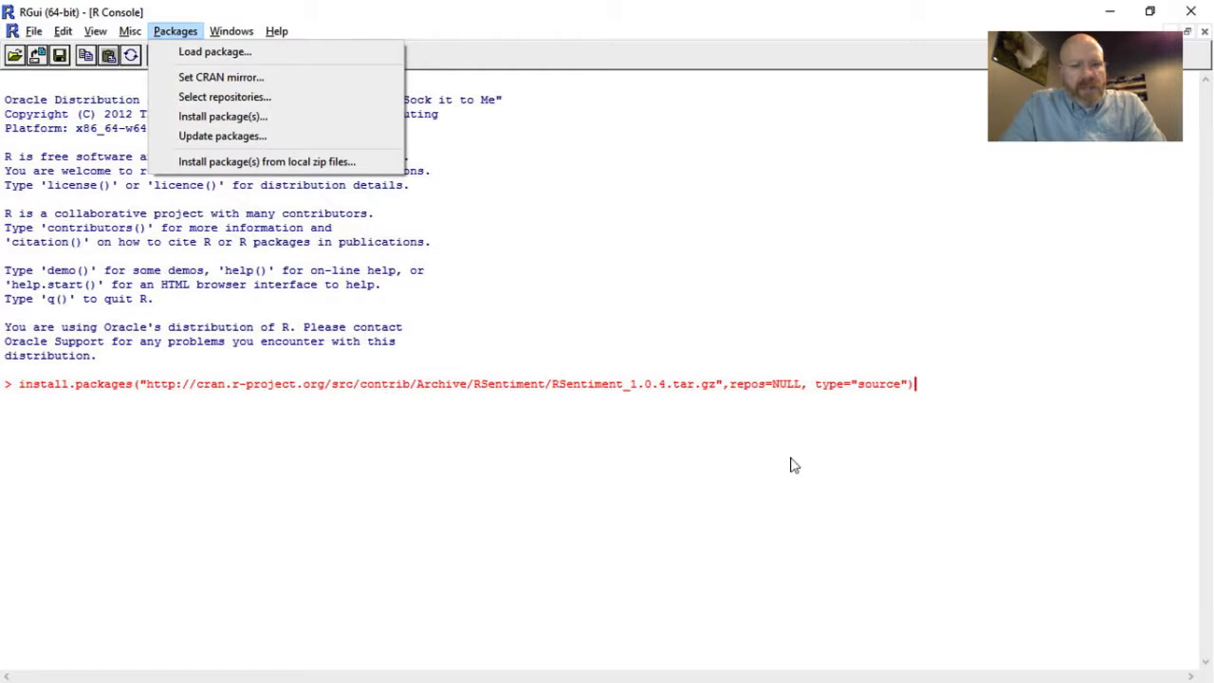
pyautogui.click(954, 384)
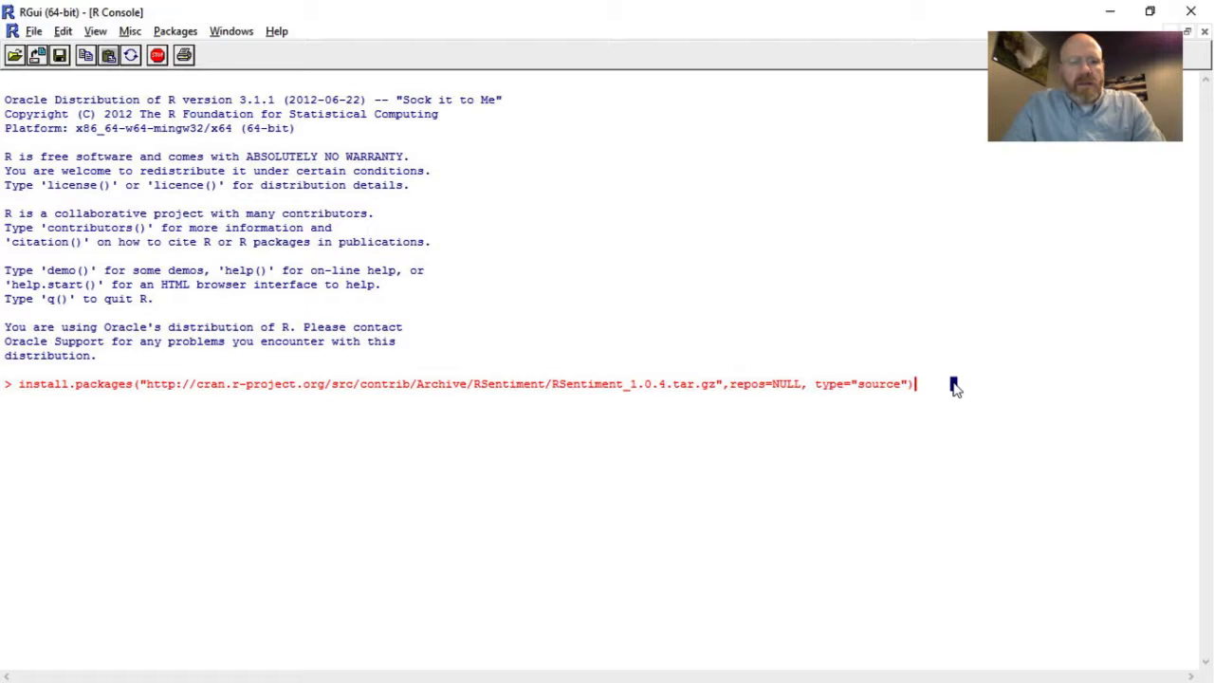
pyautogui.press('Return')
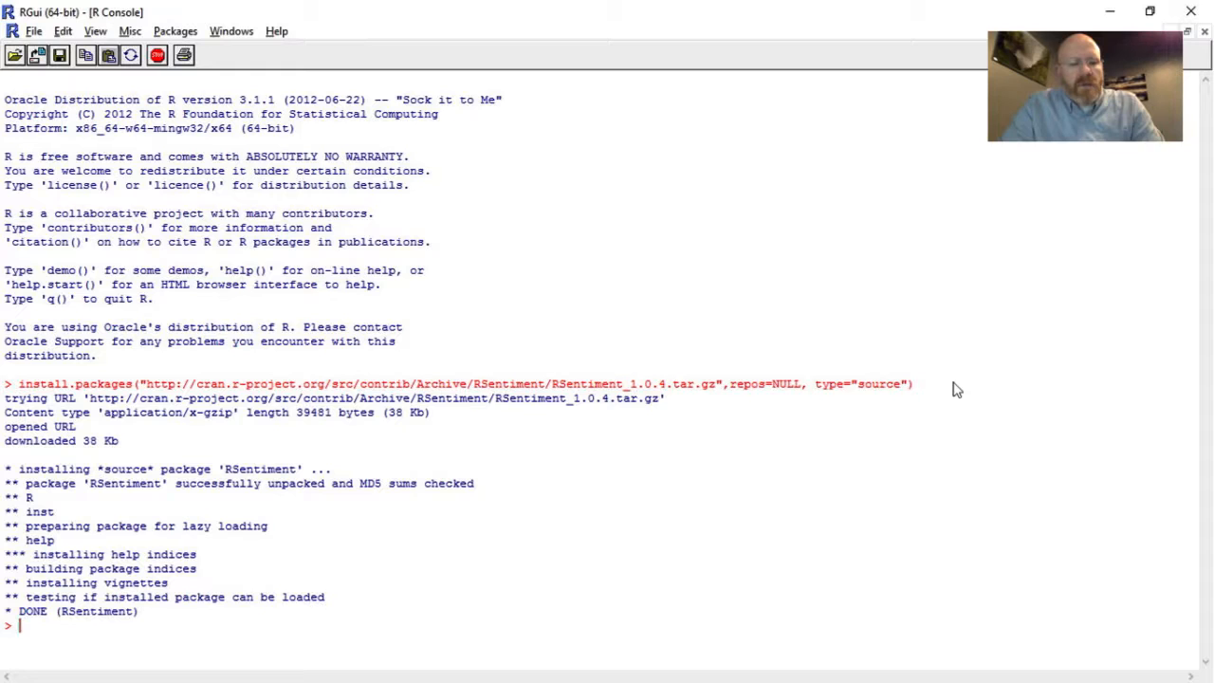
# Step: Switch to the Downloads folder in File Explorer and extract Sentiment_Analysis_V1.zip to the Sentiment_Analysis_V1 folder
pyautogui.hotkey('alt', 'Tab')
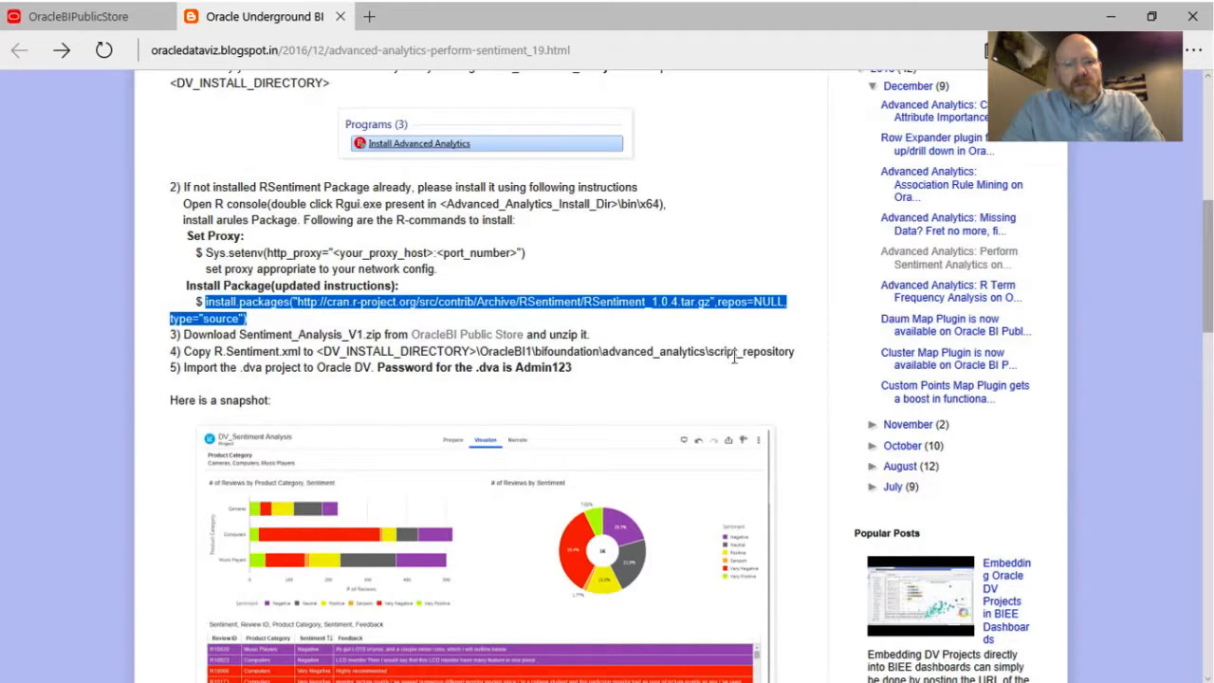
pyautogui.hotkey('alt', 'Tab')
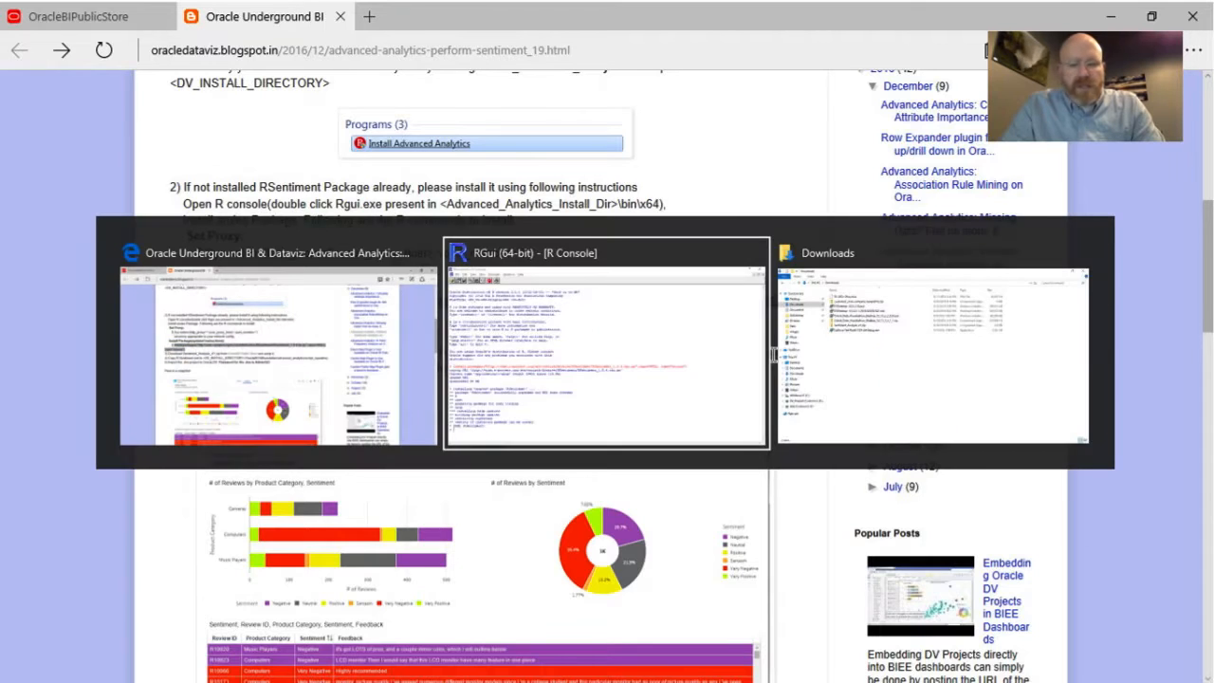
pyautogui.hotkey('alt', 'Tab')
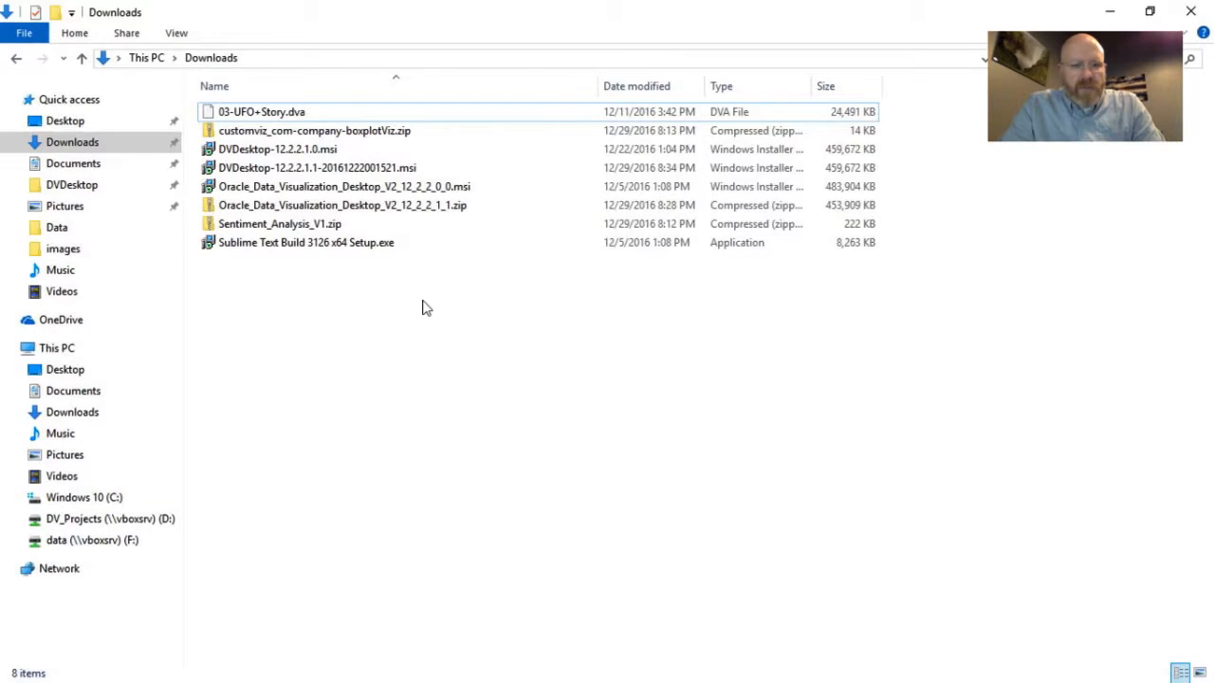
pyautogui.click(275, 227)
pyautogui.rightClick(274, 228)
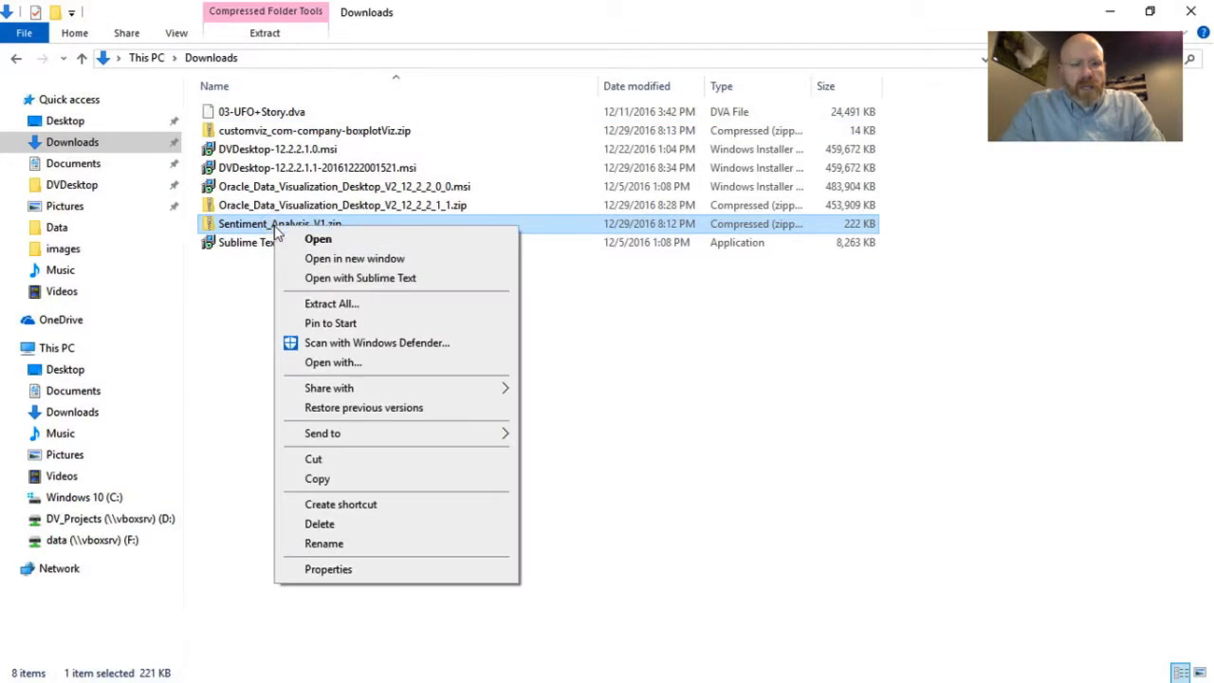
pyautogui.click(310, 305)
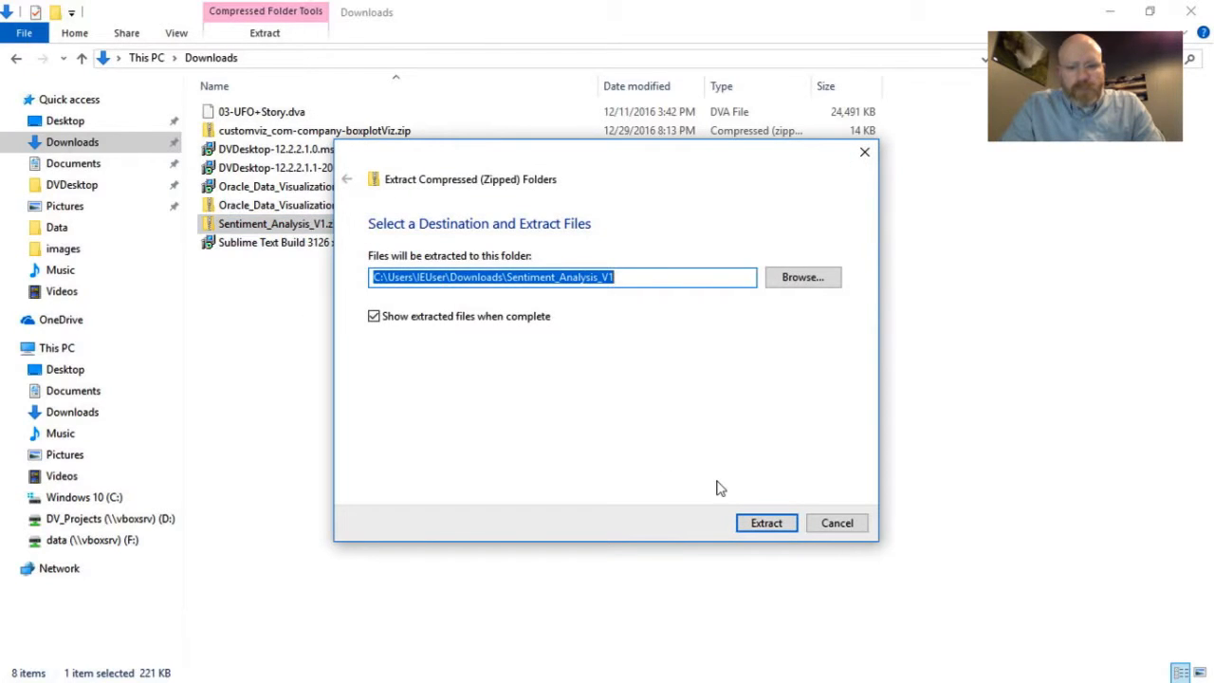
pyautogui.click(764, 525)
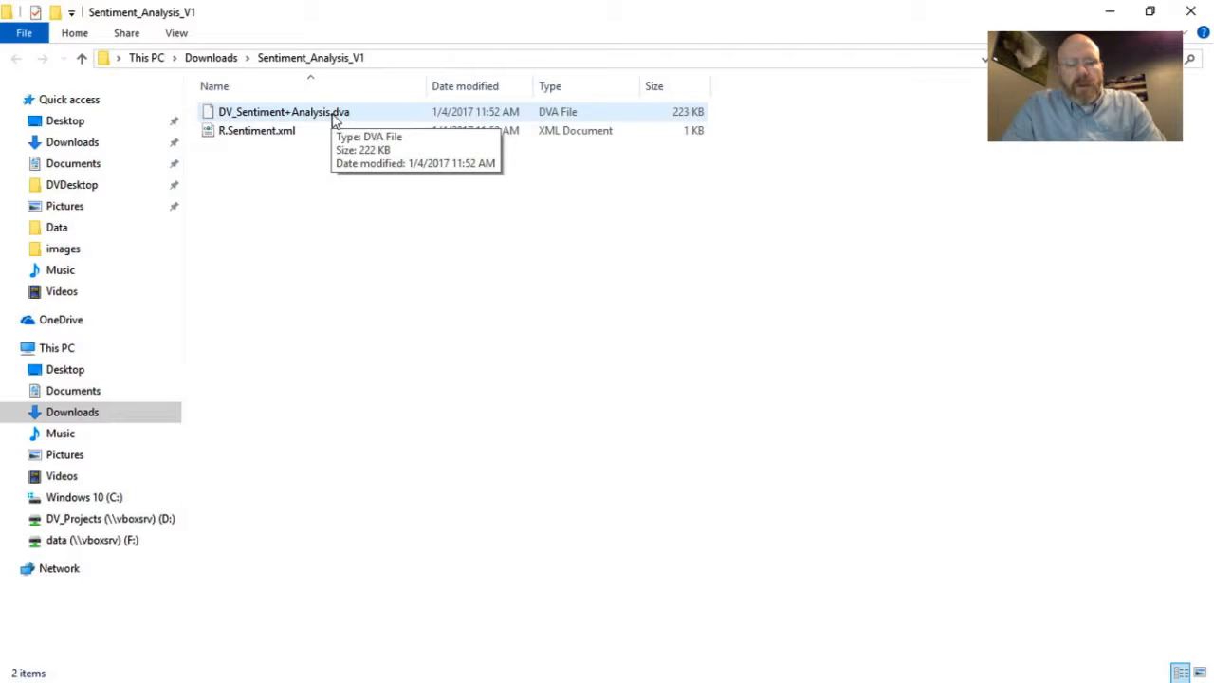
# Step: Open the extracted R.Sentiment.xml in Sublime Text and examine its input columns, output columns and R script content
pyautogui.rightClick(241, 138)
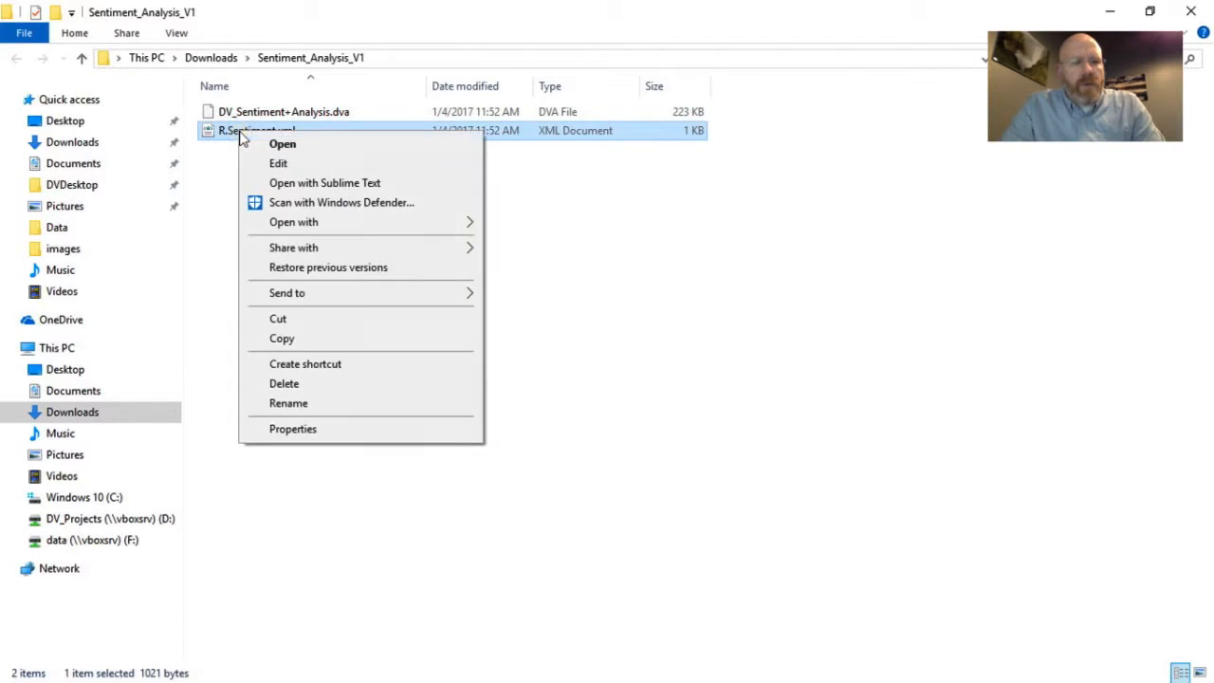
pyautogui.click(274, 183)
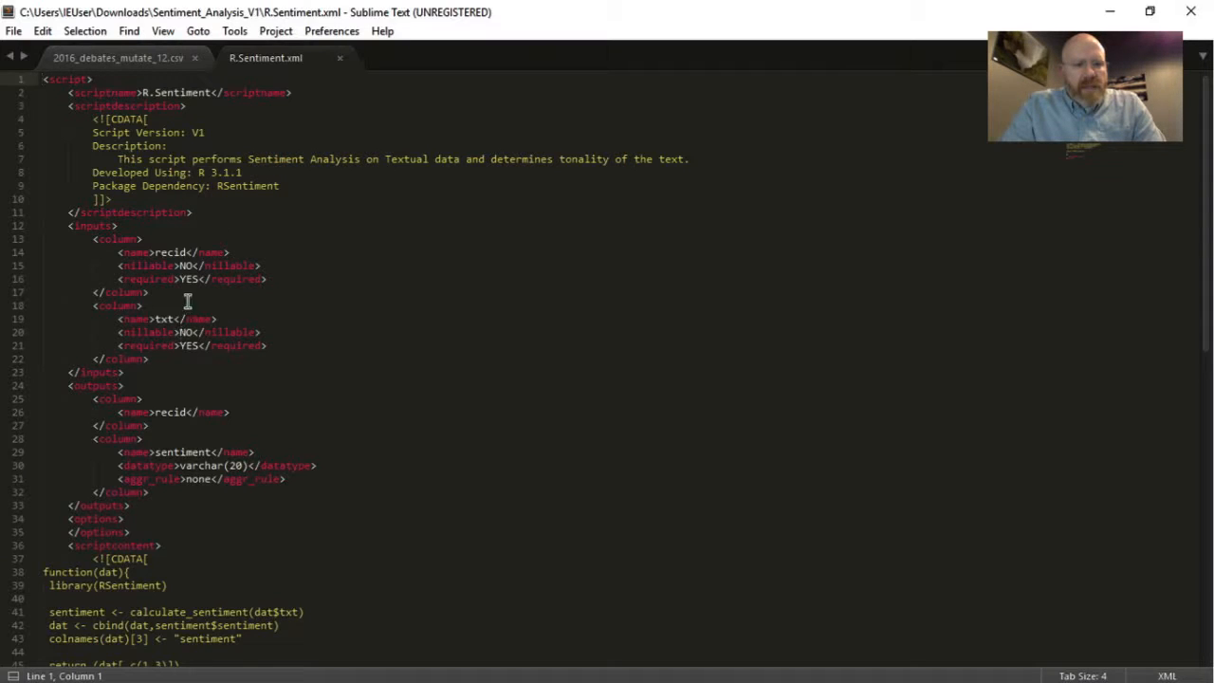
pyautogui.click(166, 253)
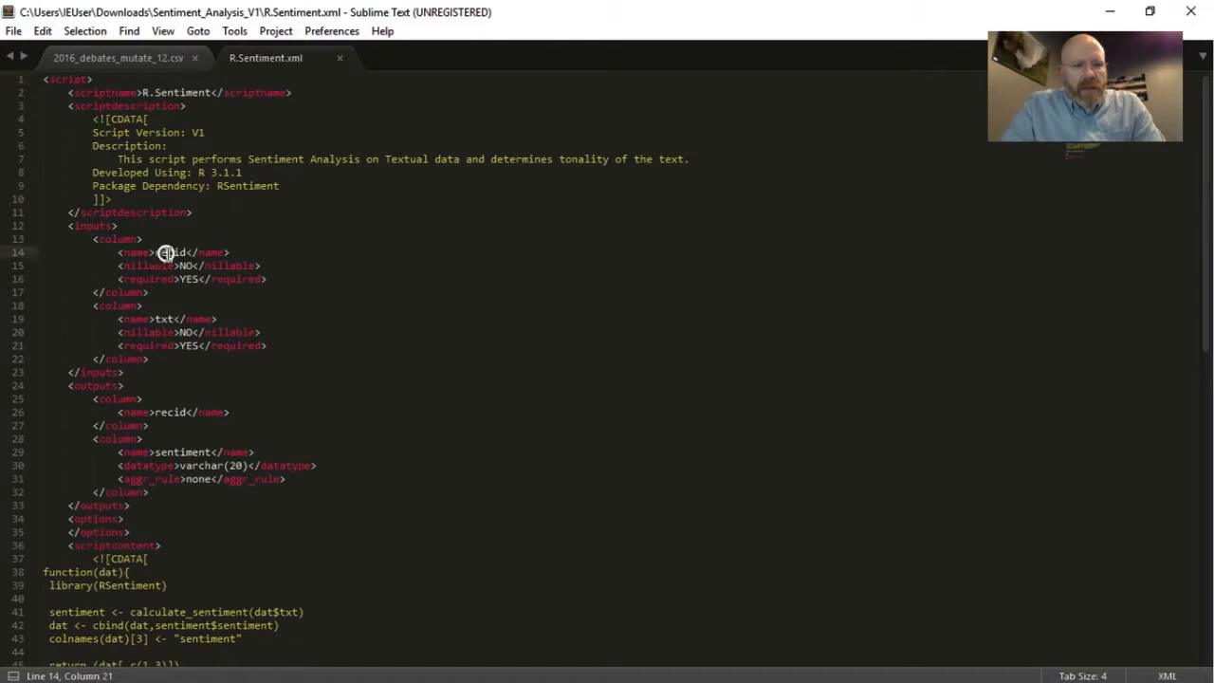
pyautogui.click(163, 319)
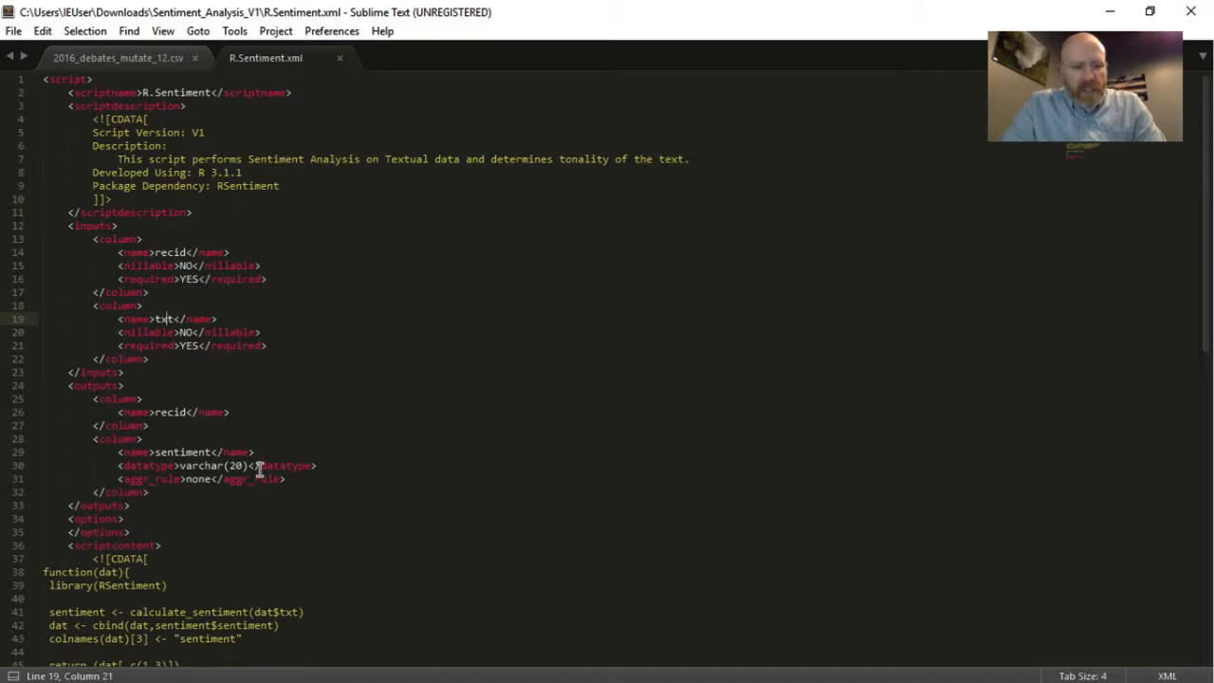
pyautogui.scroll(-4, 258, 467)
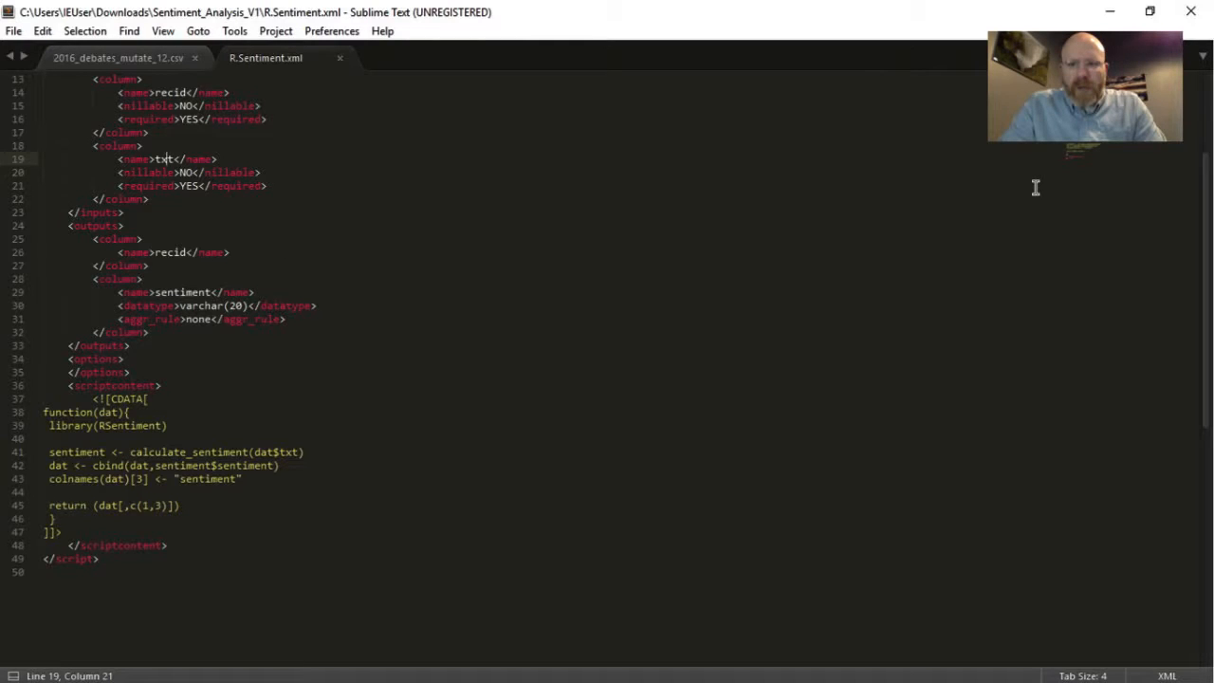
# Step: Copy R.Sentiment.xml into C:\Program Files\Oracle Data Visualization Desktop\OracleBI1\bifoundation\advanced_analytics\script_repository, granting administrator permission
pyautogui.hotkey('alt', 'Tab')
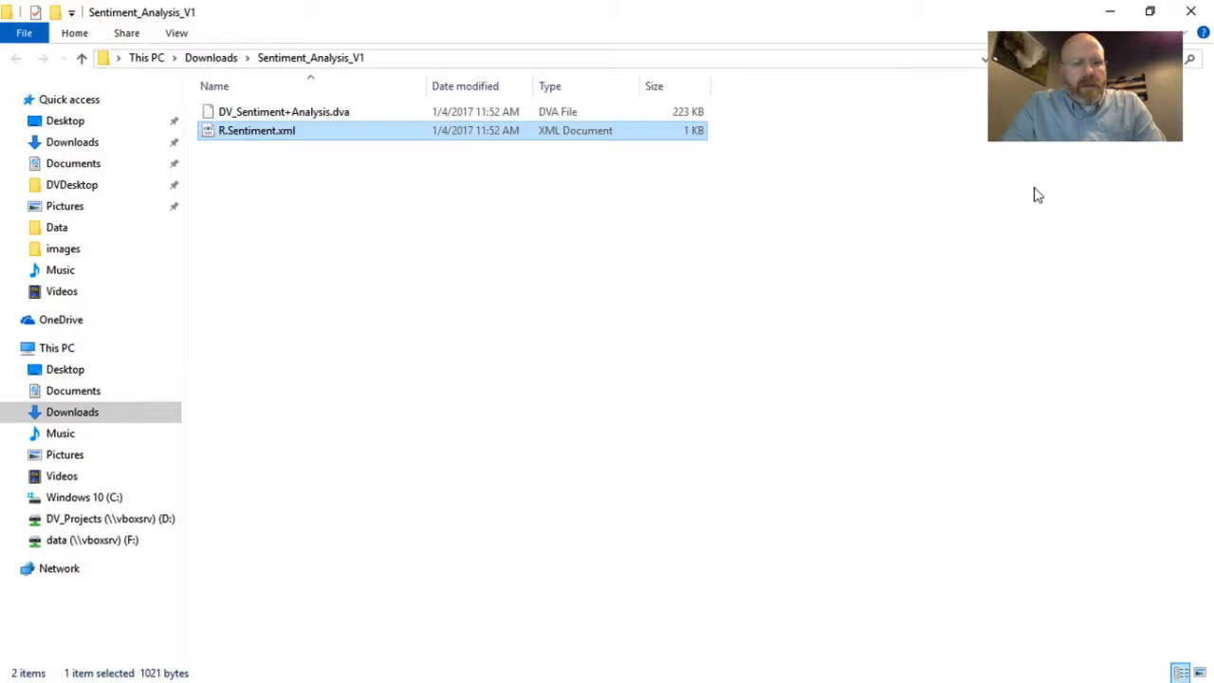
pyautogui.click(101, 501)
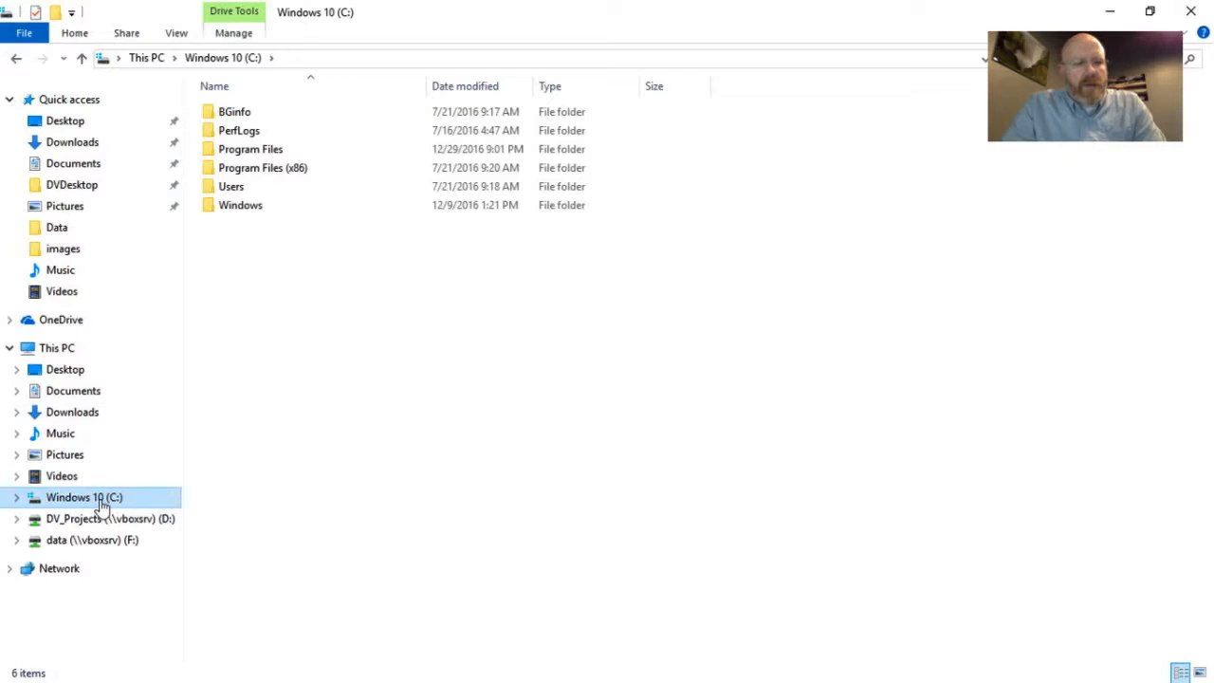
pyautogui.doubleClick(259, 152)
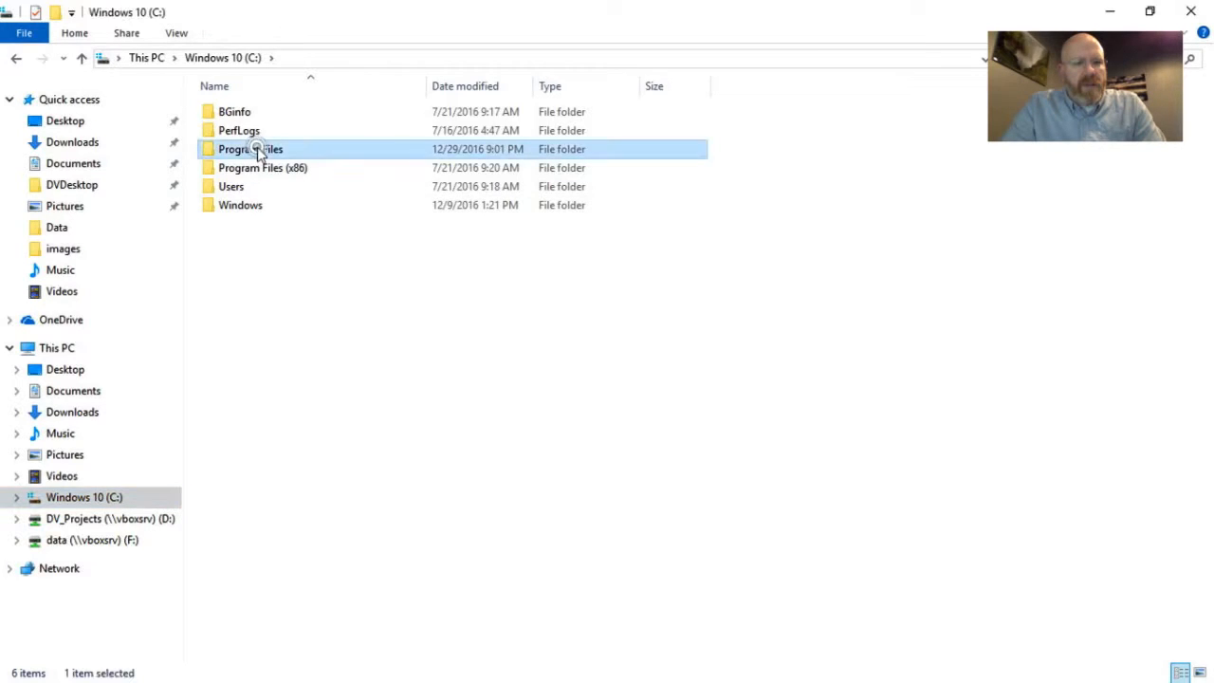
pyautogui.doubleClick(261, 205)
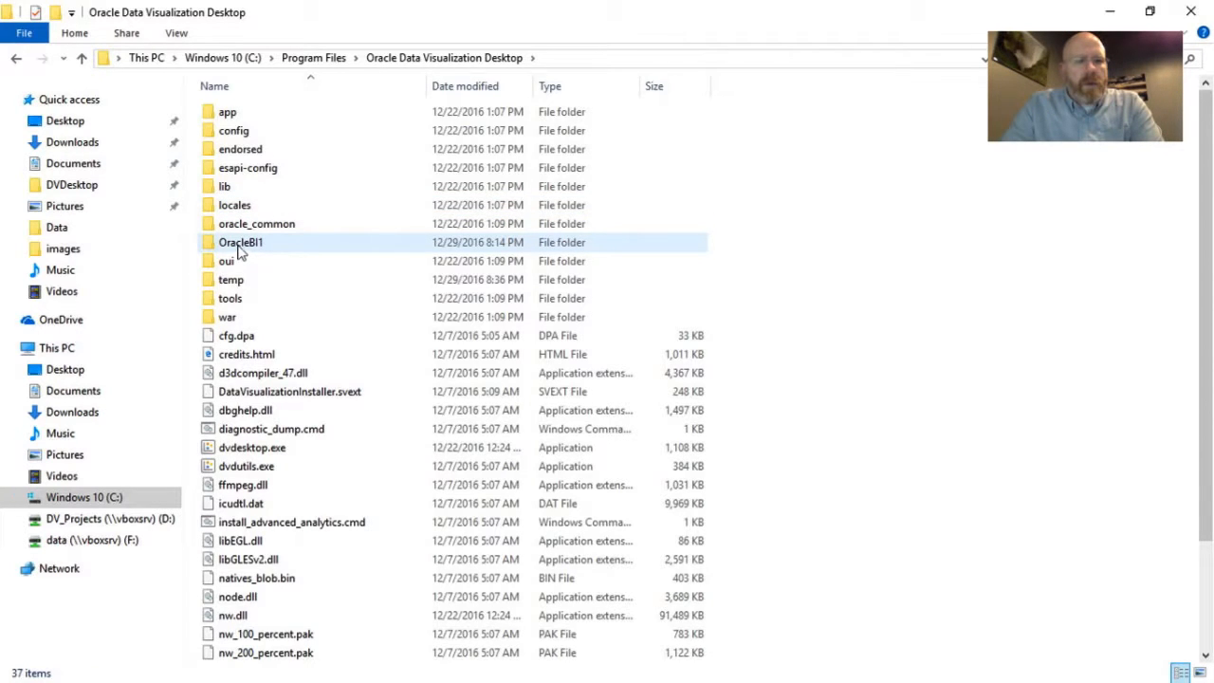
pyautogui.doubleClick(239, 244)
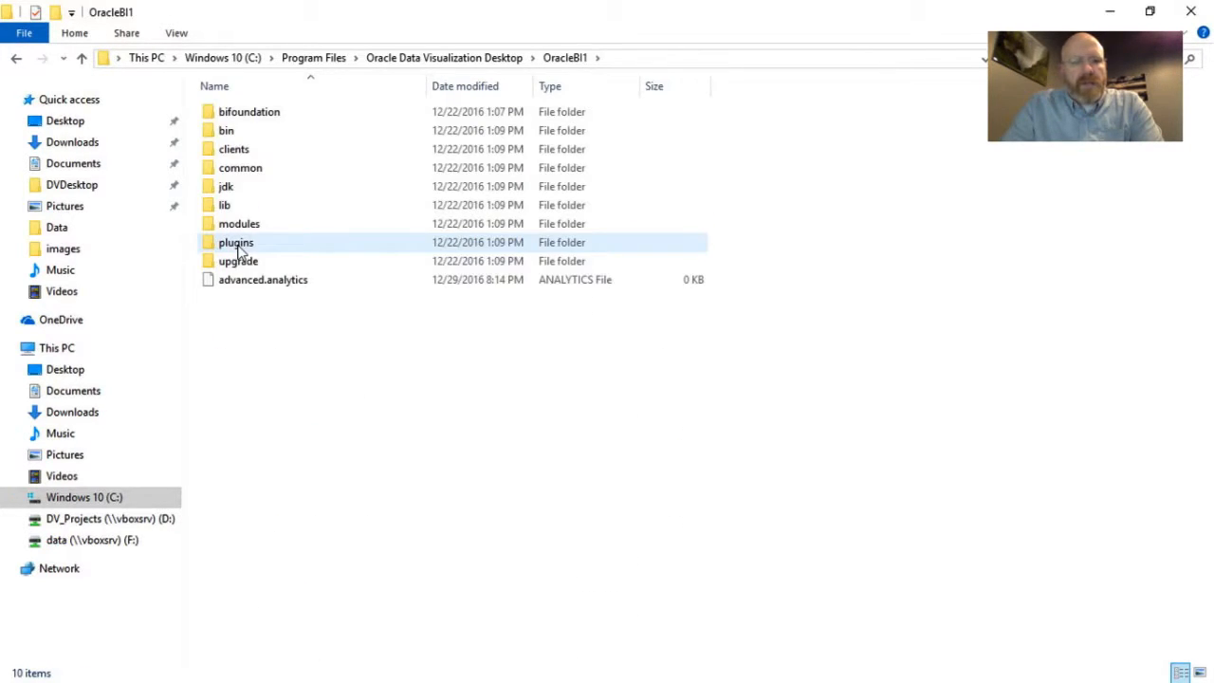
pyautogui.doubleClick(240, 112)
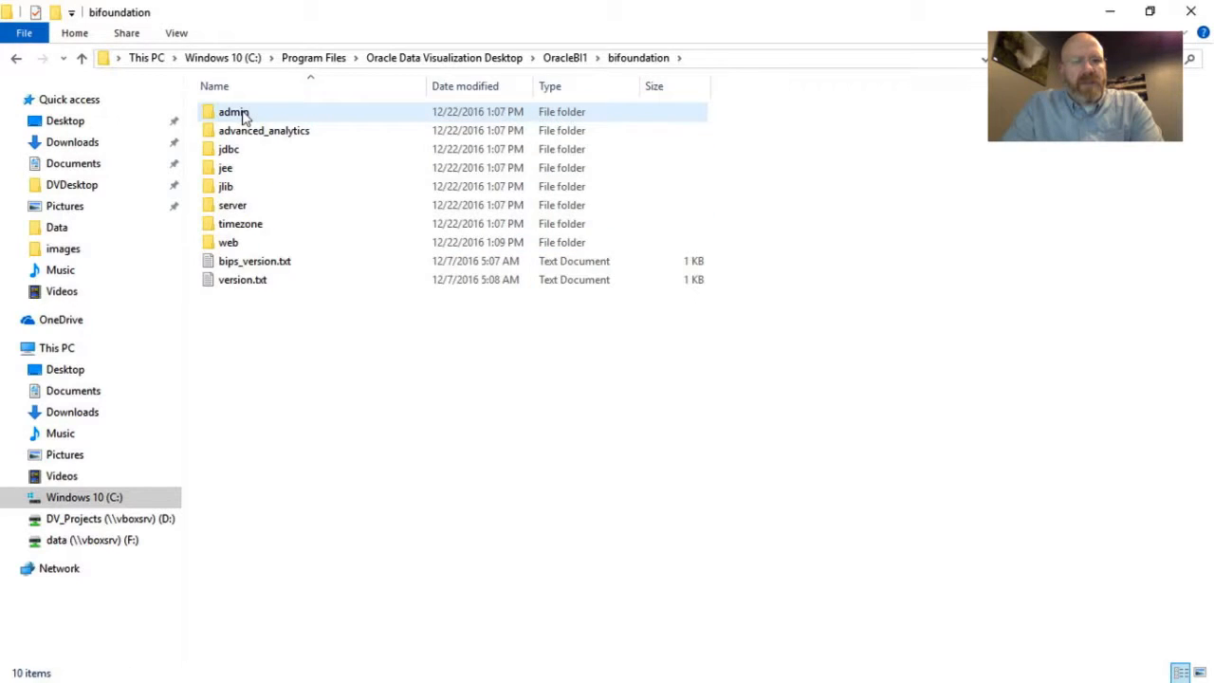
pyautogui.doubleClick(249, 132)
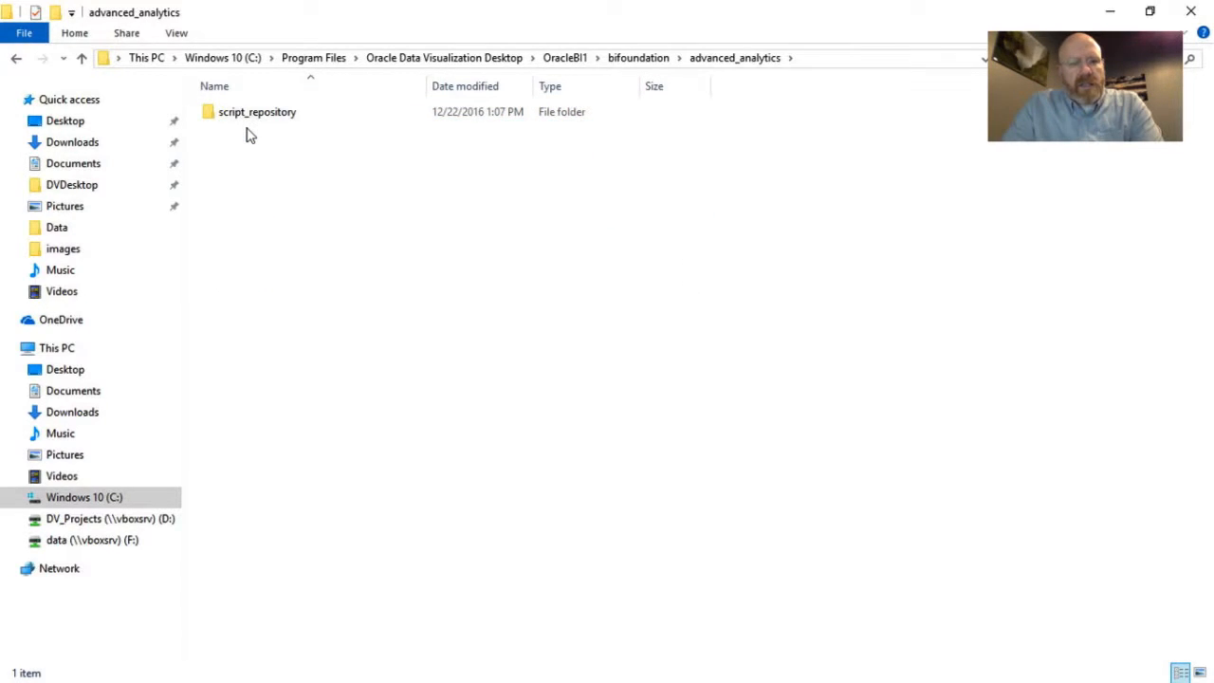
pyautogui.doubleClick(252, 116)
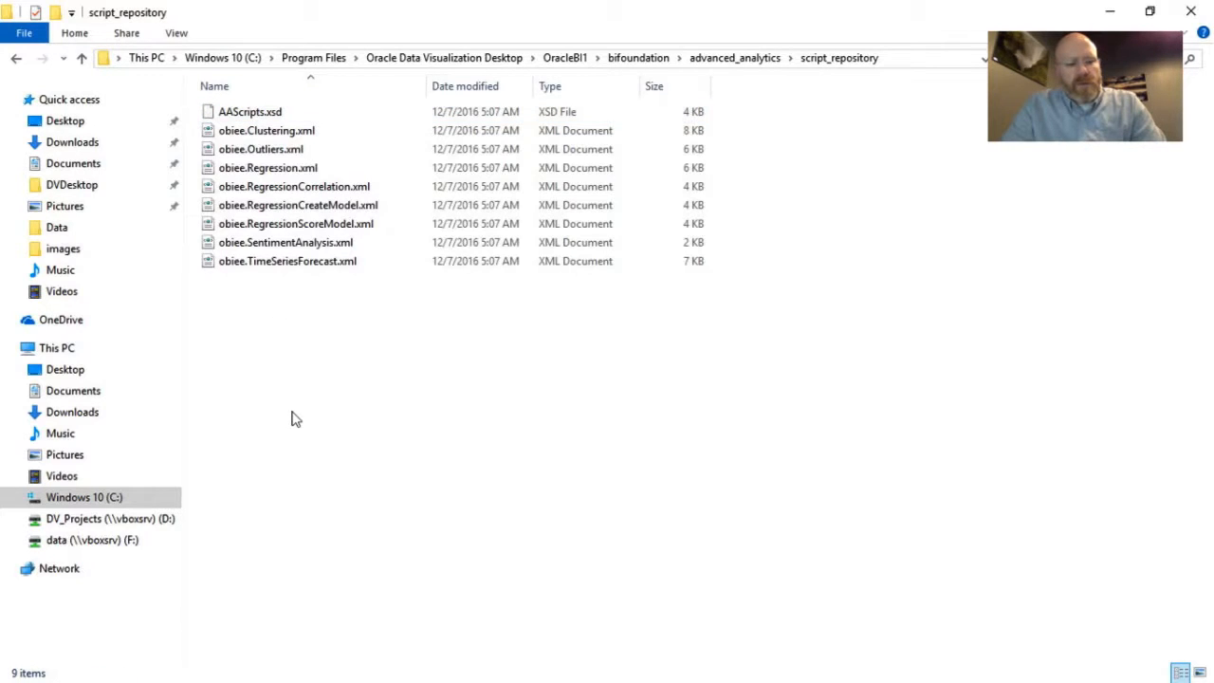
pyautogui.hotkey('ctrl', 'v')
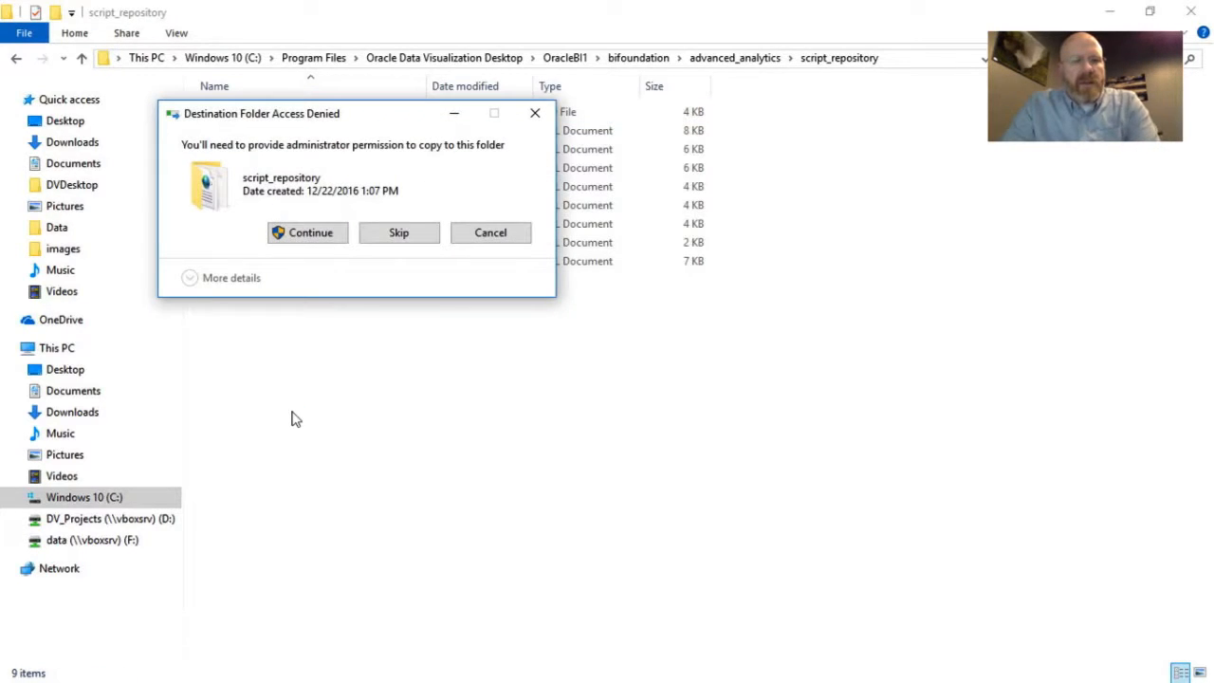
pyautogui.click(320, 236)
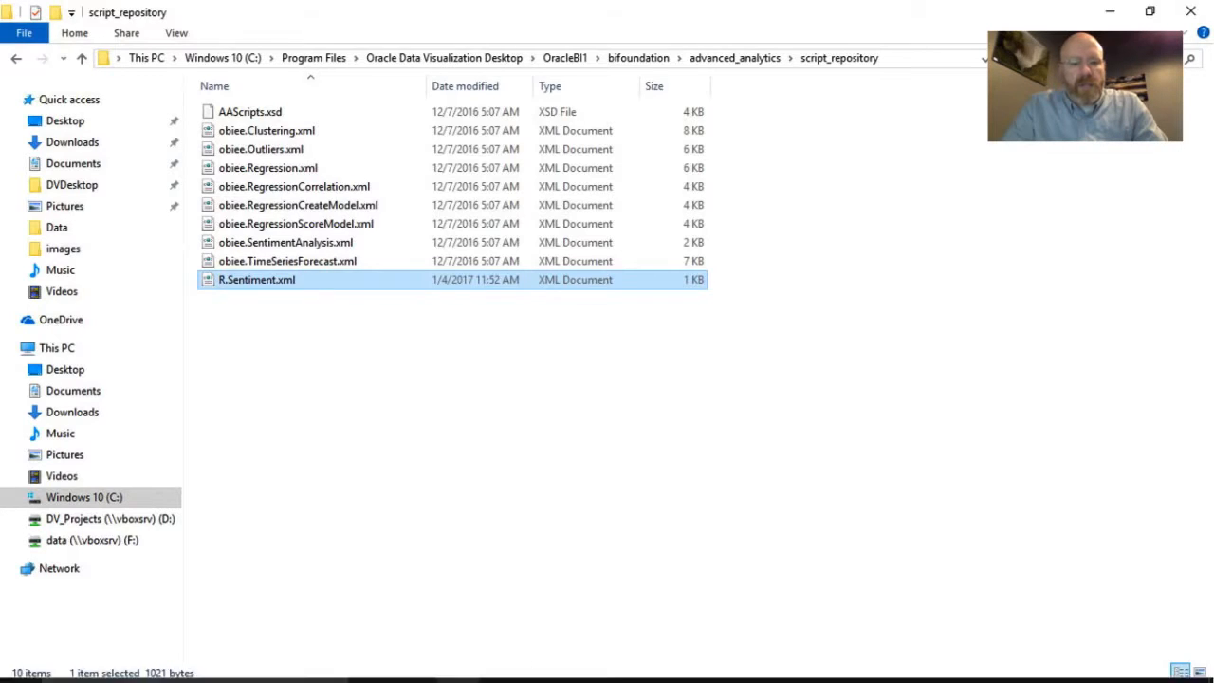
pyautogui.moveTo(507, 677)
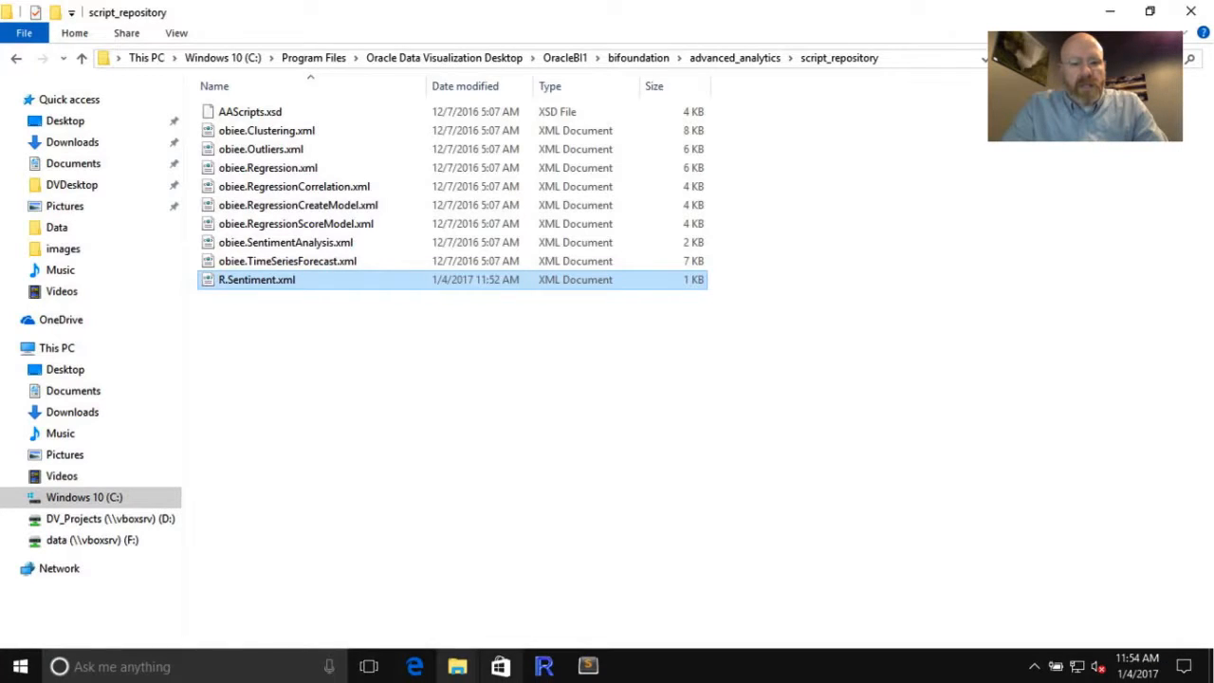
pyautogui.click(502, 670)
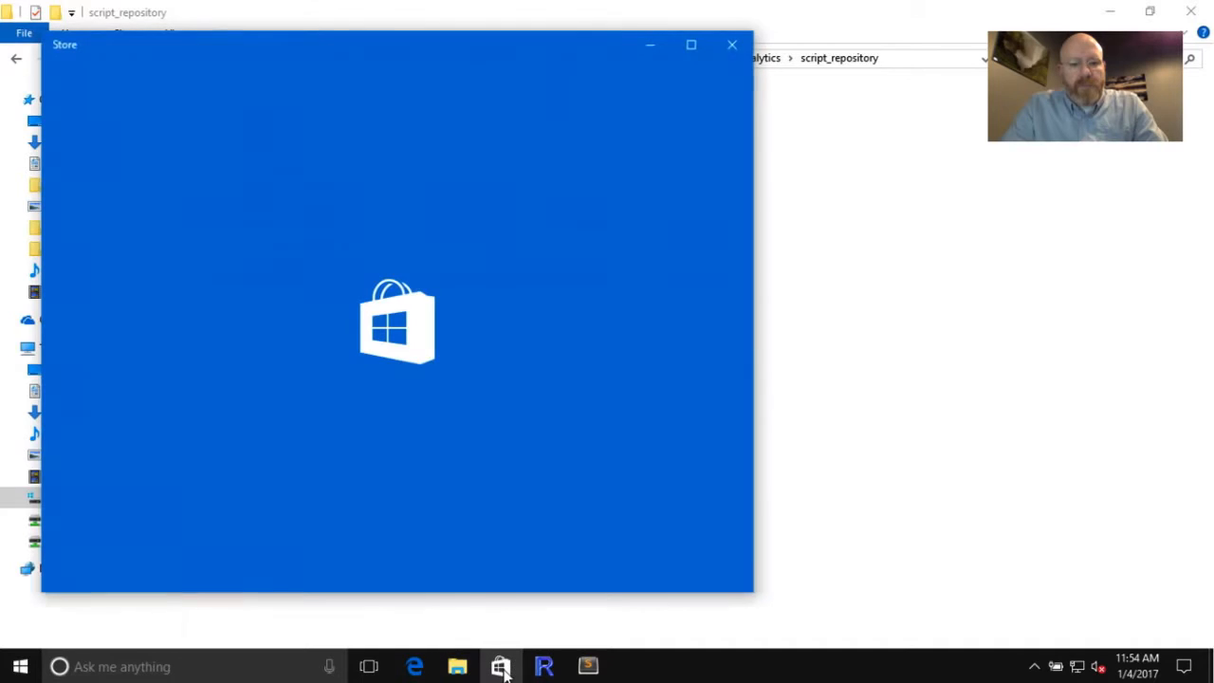
pyautogui.click(732, 44)
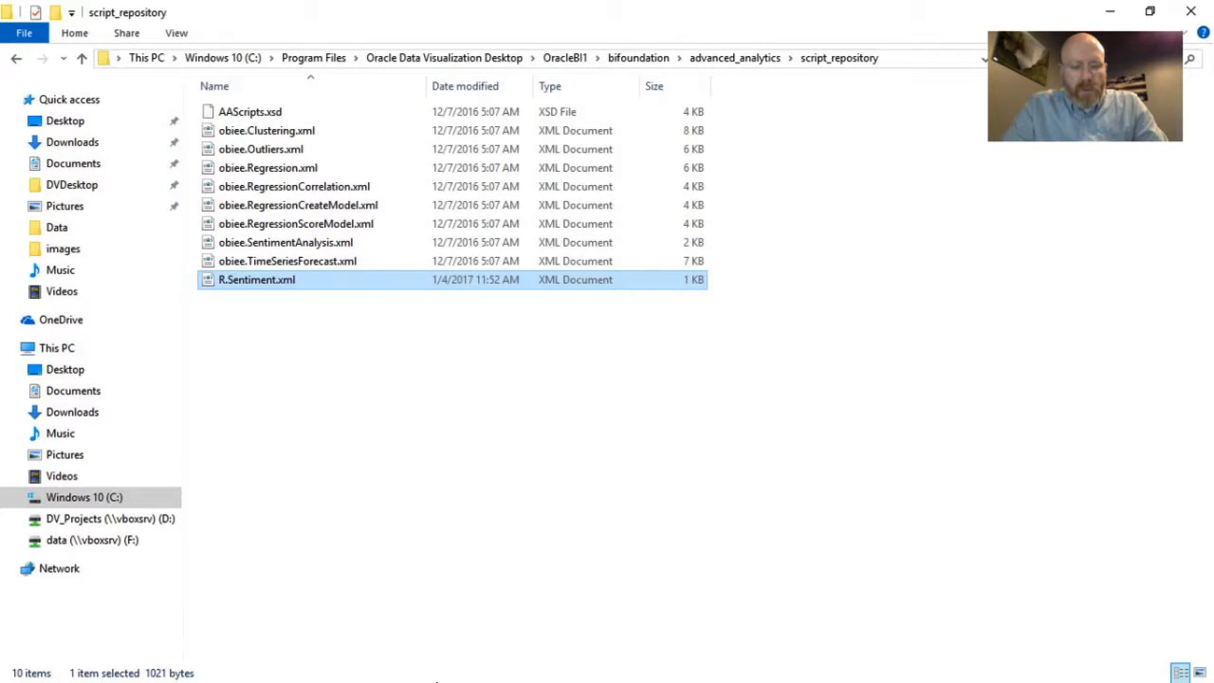
pyautogui.moveTo(458, 665)
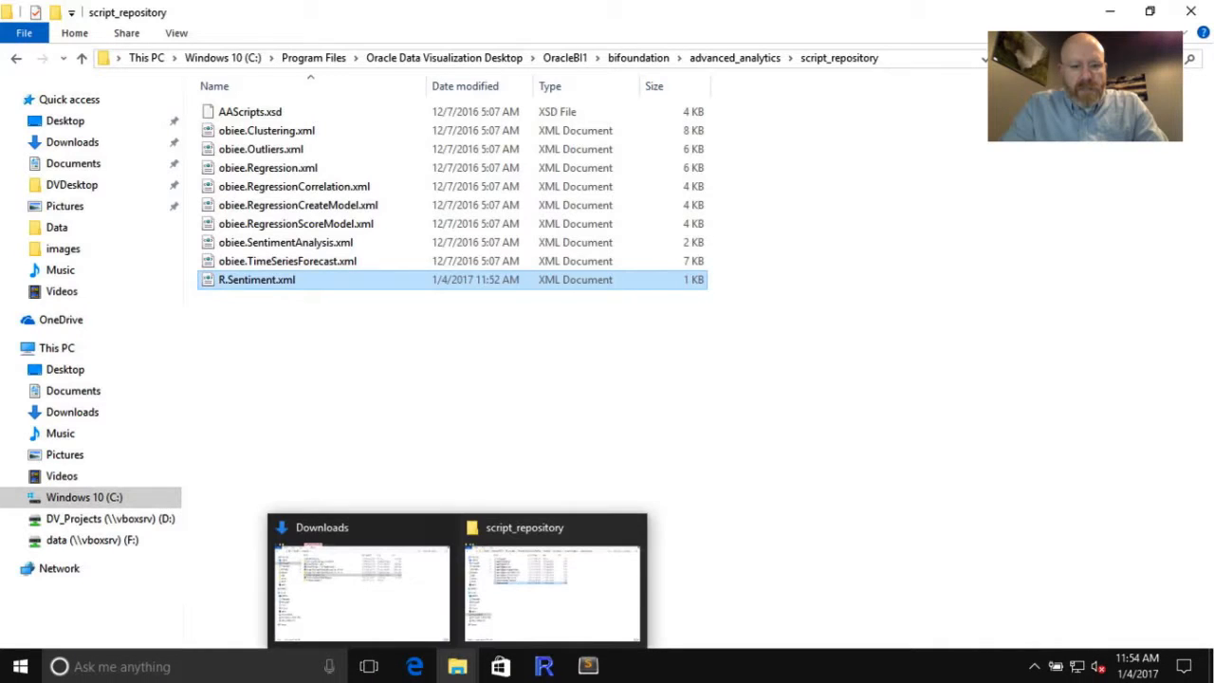
# Step: Minimize the open windows to reach the desktop, launch Oracle Data Visualization Desktop and maximize its window
pyautogui.click(1108, 12)
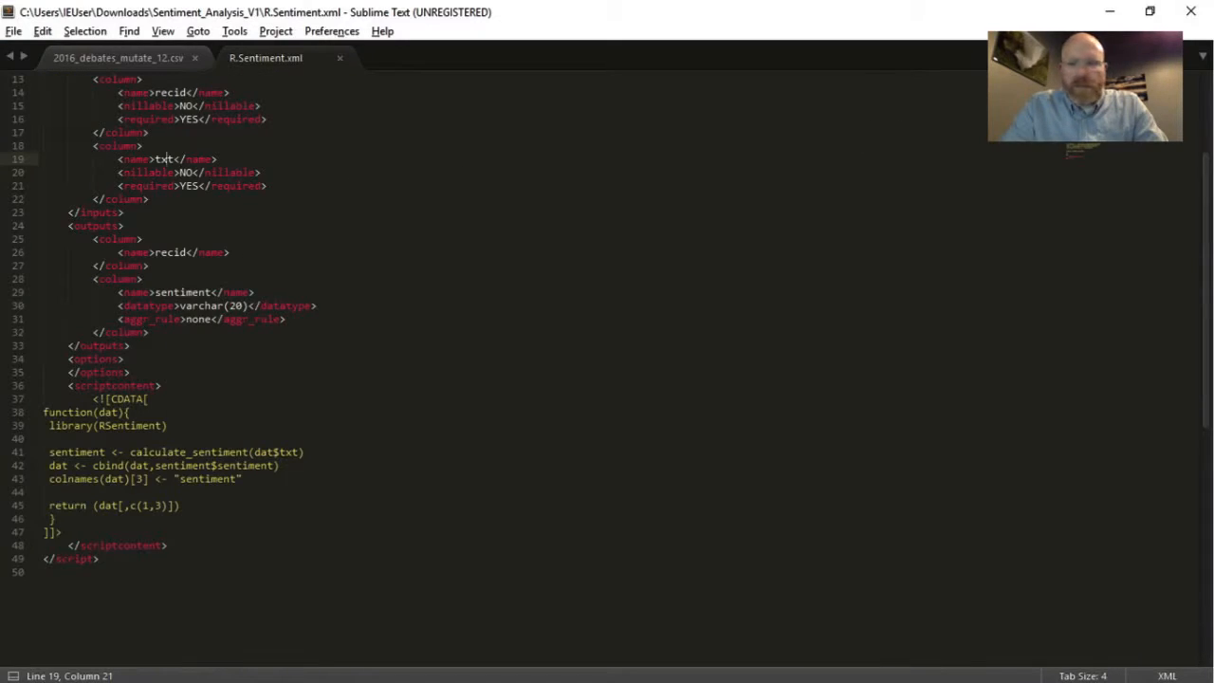
pyautogui.click(1108, 12)
pyautogui.click(1106, 12)
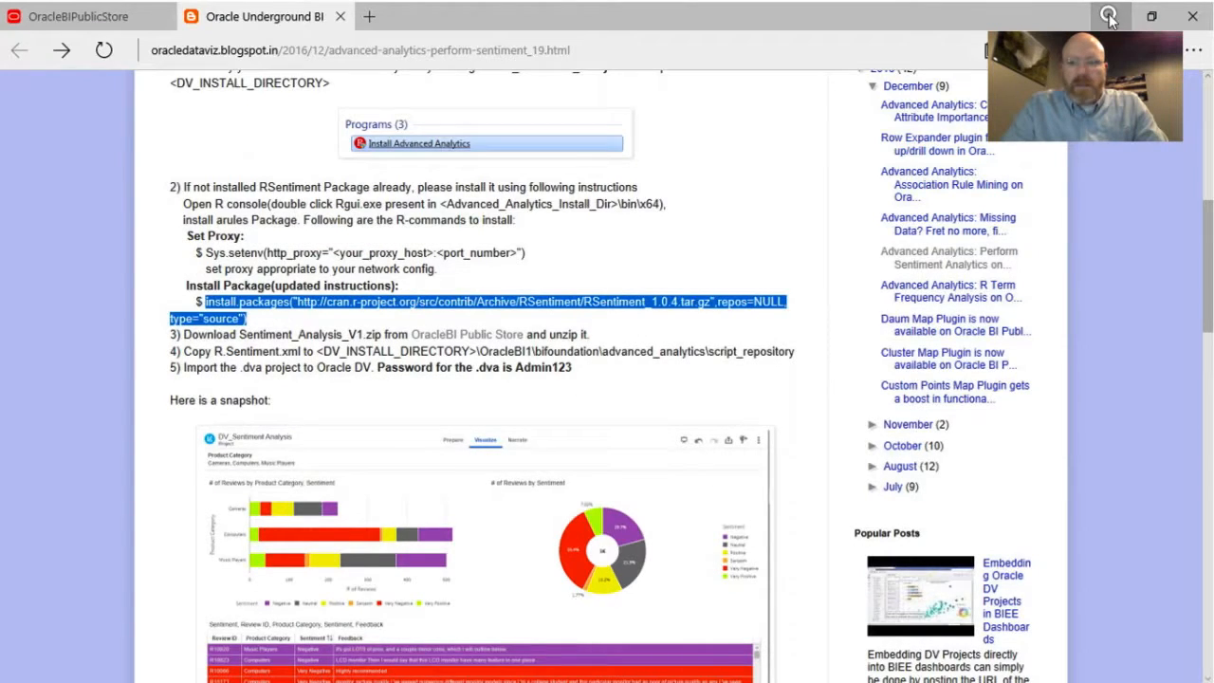
pyautogui.click(1107, 15)
pyautogui.click(1108, 13)
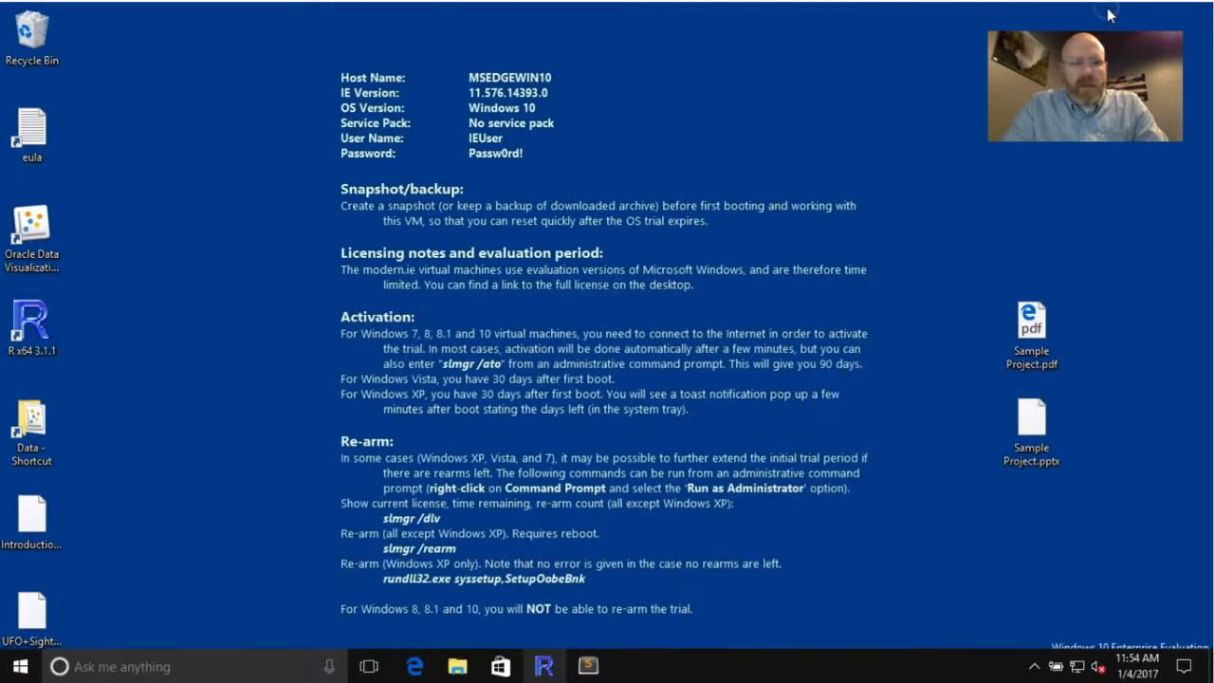
pyautogui.click(33, 232)
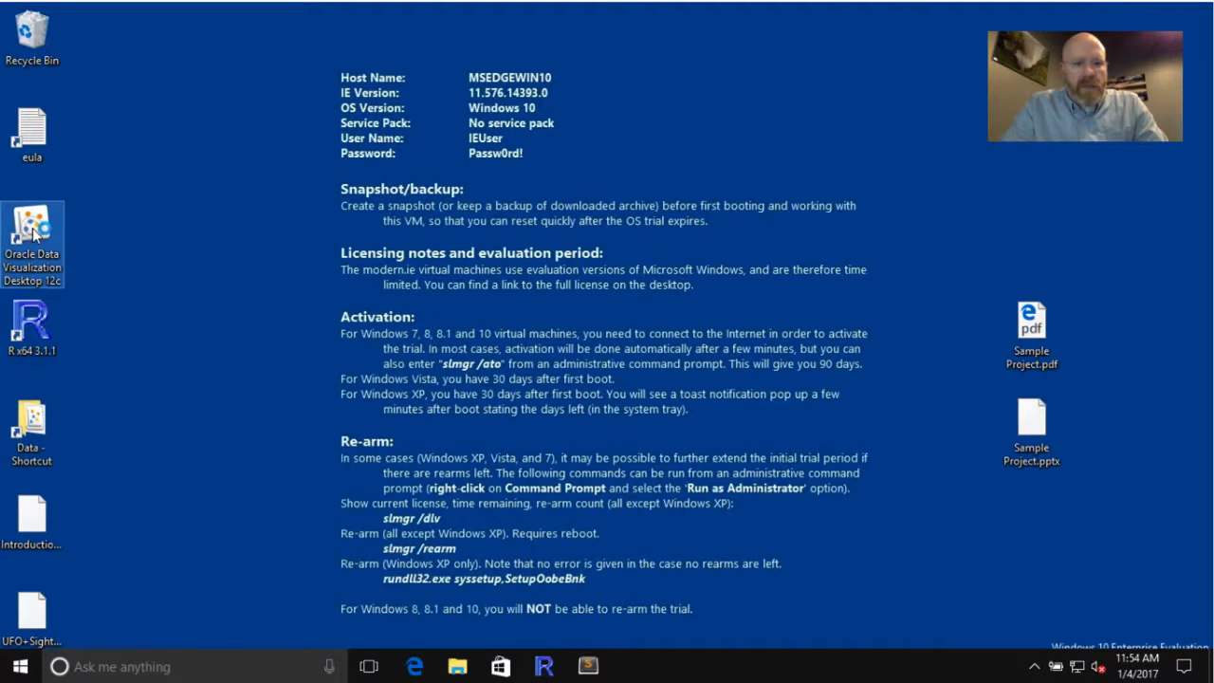
pyautogui.doubleClick(33, 232)
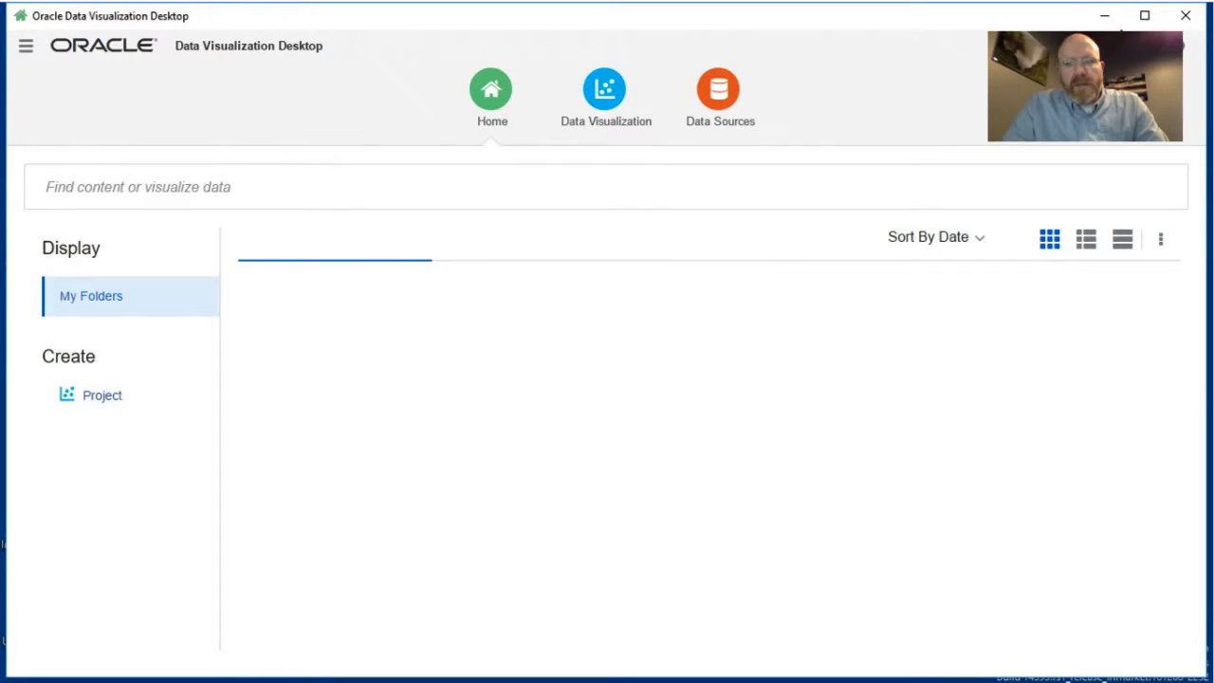
pyautogui.click(1145, 15)
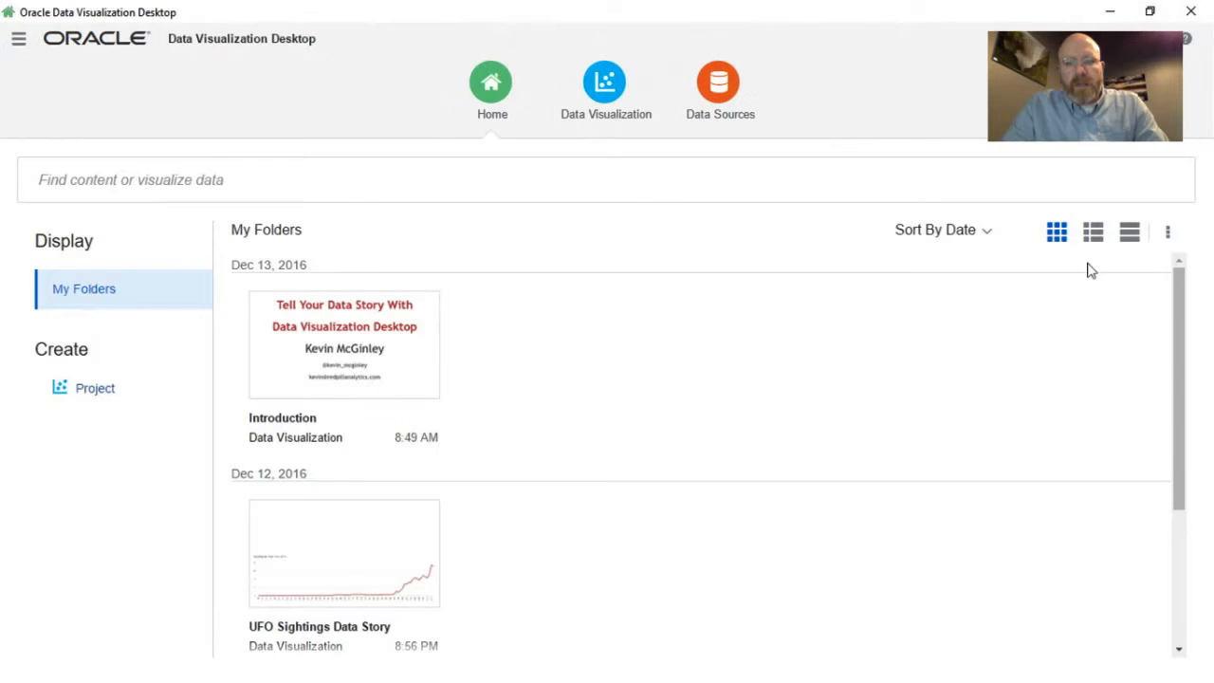
# Step: Start an import into My Folders and choose DV_Sentiment+Analysis.dva from the Downloads\Sentiment_Analysis_V1 folder
pyautogui.click(1170, 239)
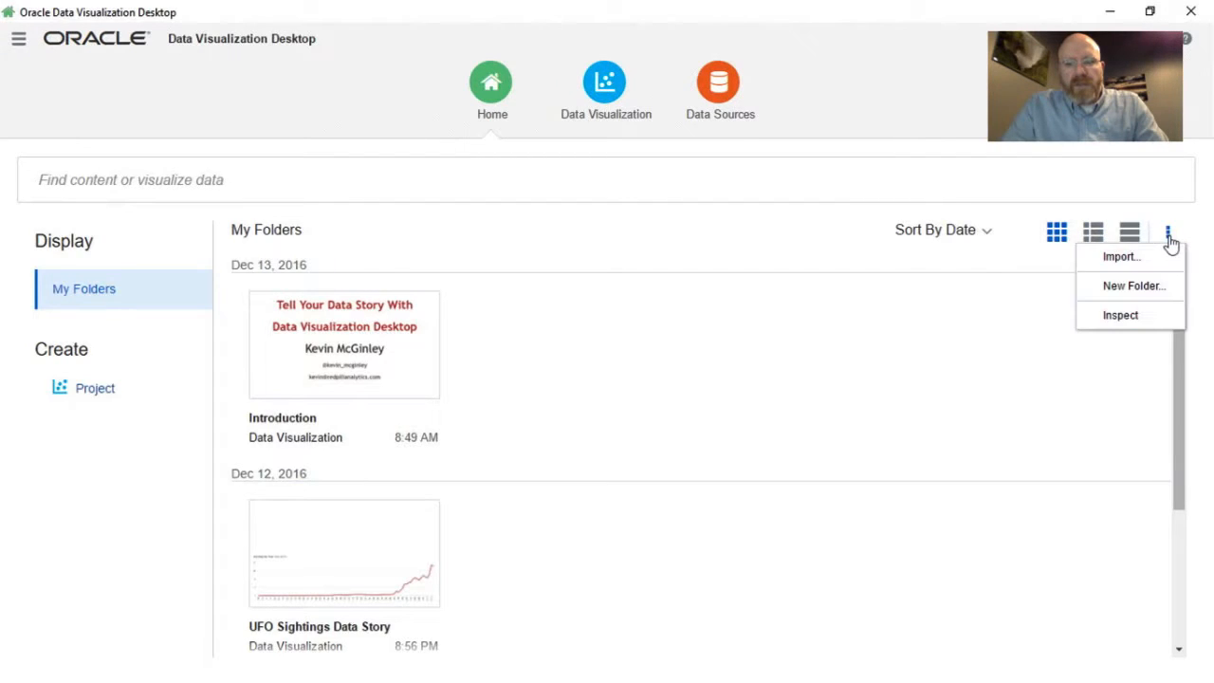
pyautogui.click(1129, 257)
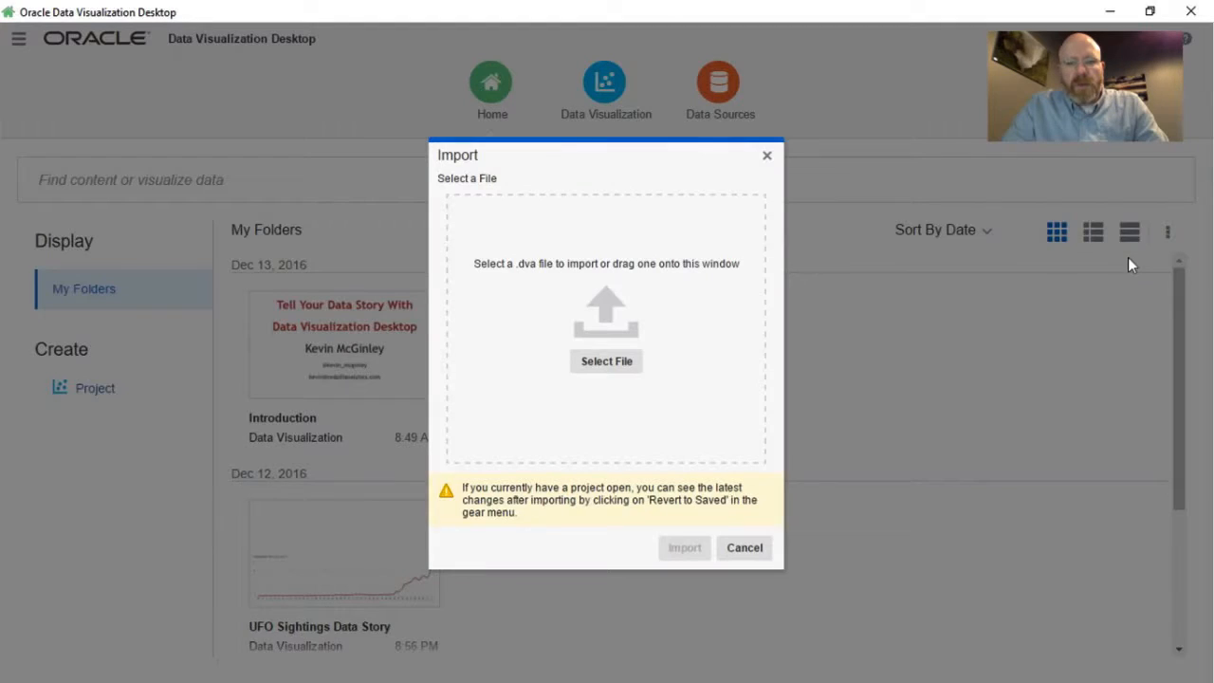
pyautogui.click(626, 368)
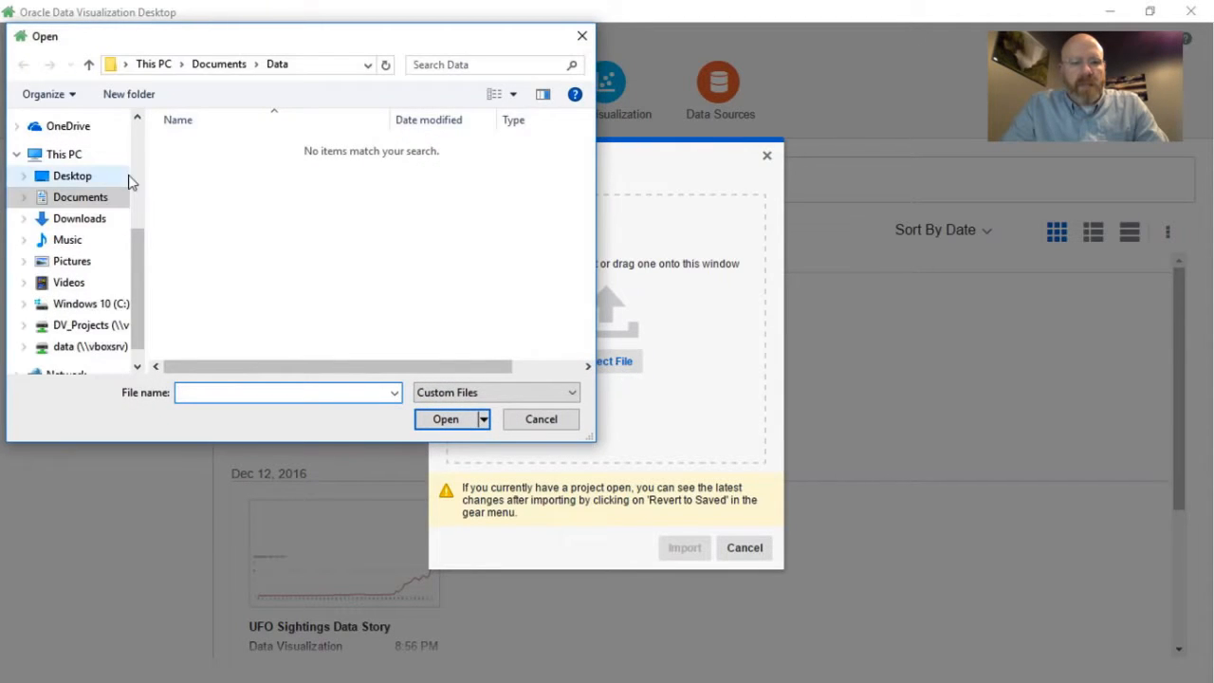
pyautogui.click(88, 219)
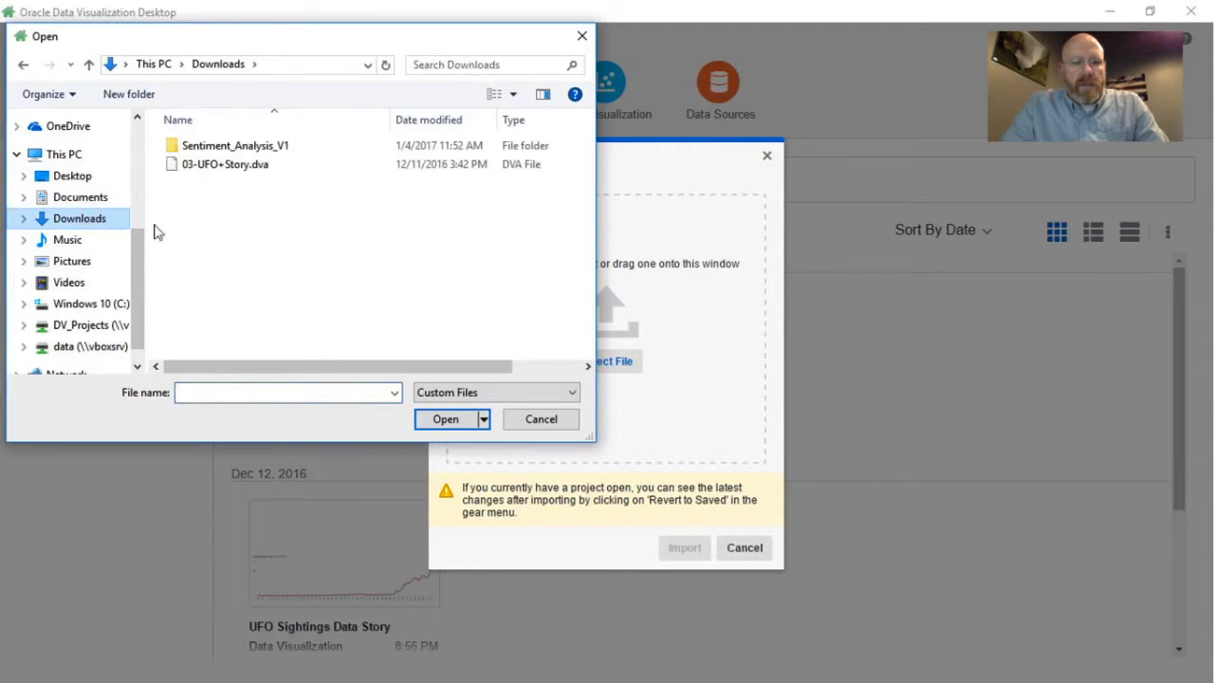
pyautogui.click(237, 149)
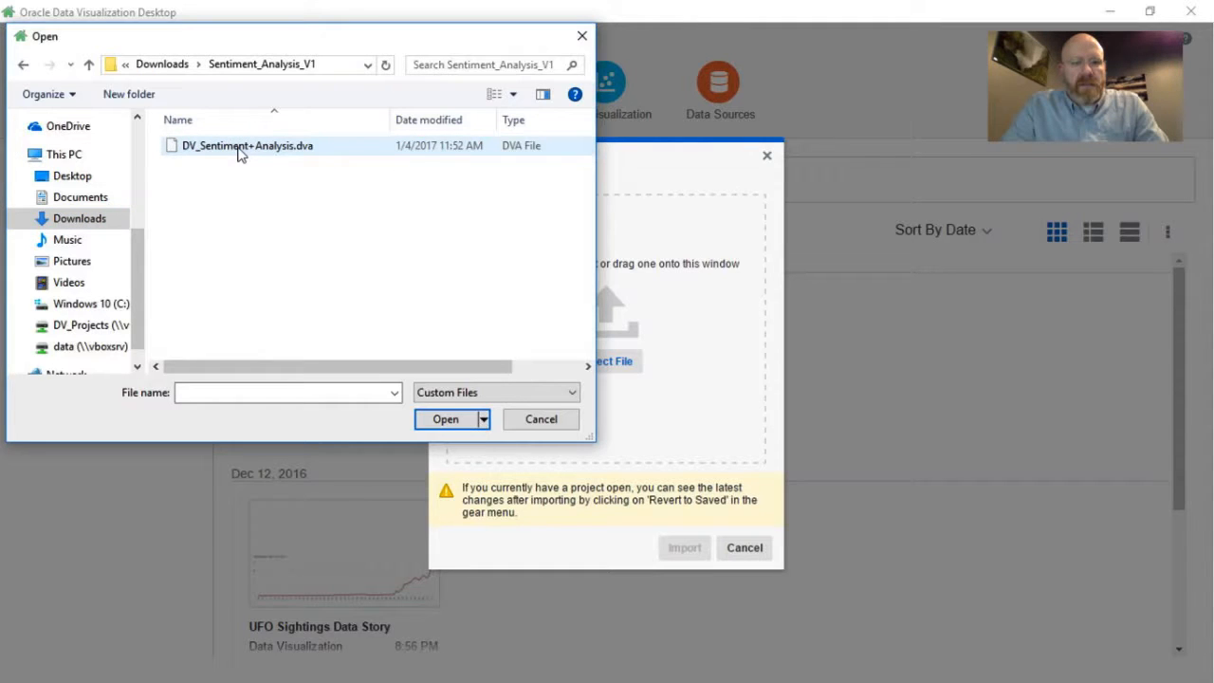
pyautogui.doubleClick(239, 150)
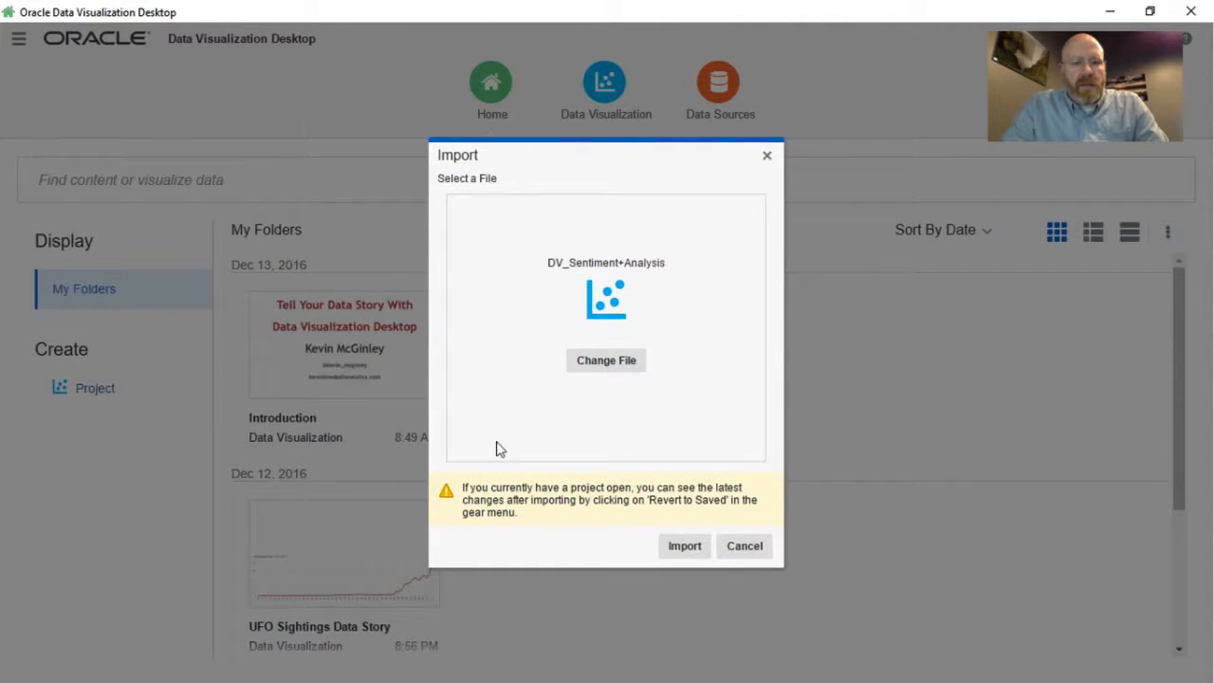
# Step: Import the selected DV_Sentiment+Analysis project, entering the decryption password, and dismiss the import dialog
pyautogui.click(682, 551)
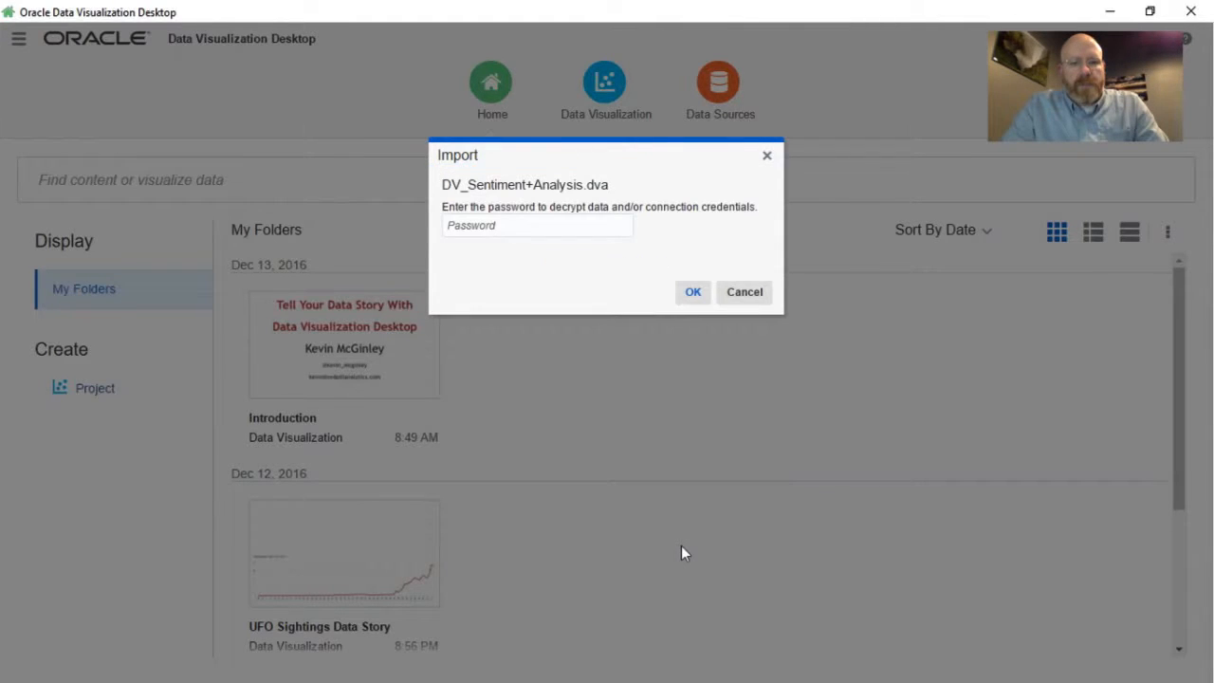
pyautogui.click(550, 228)
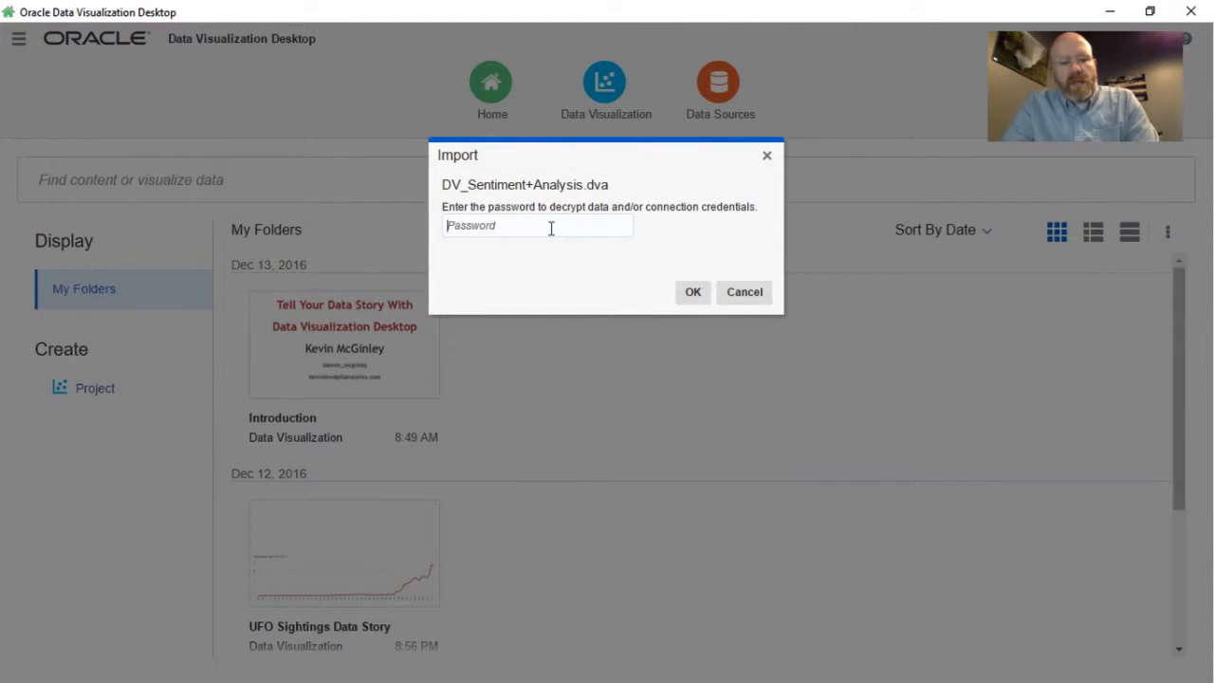
pyautogui.write('••••••')
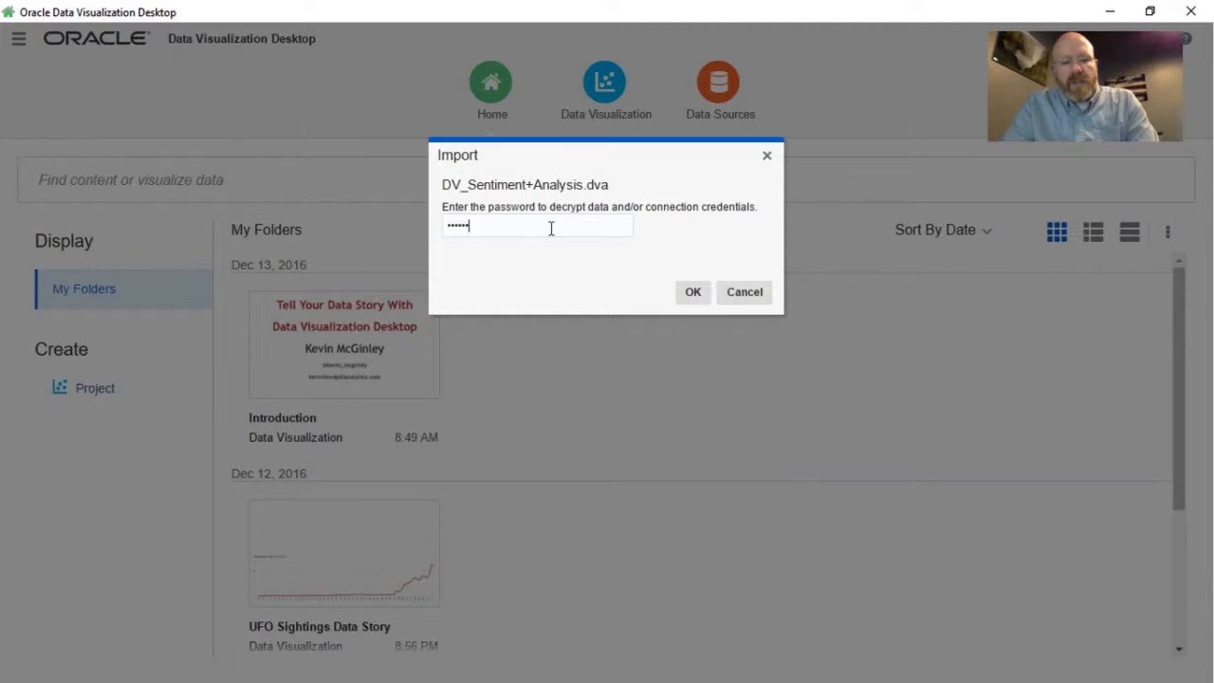
pyautogui.write('••')
pyautogui.press('Return')
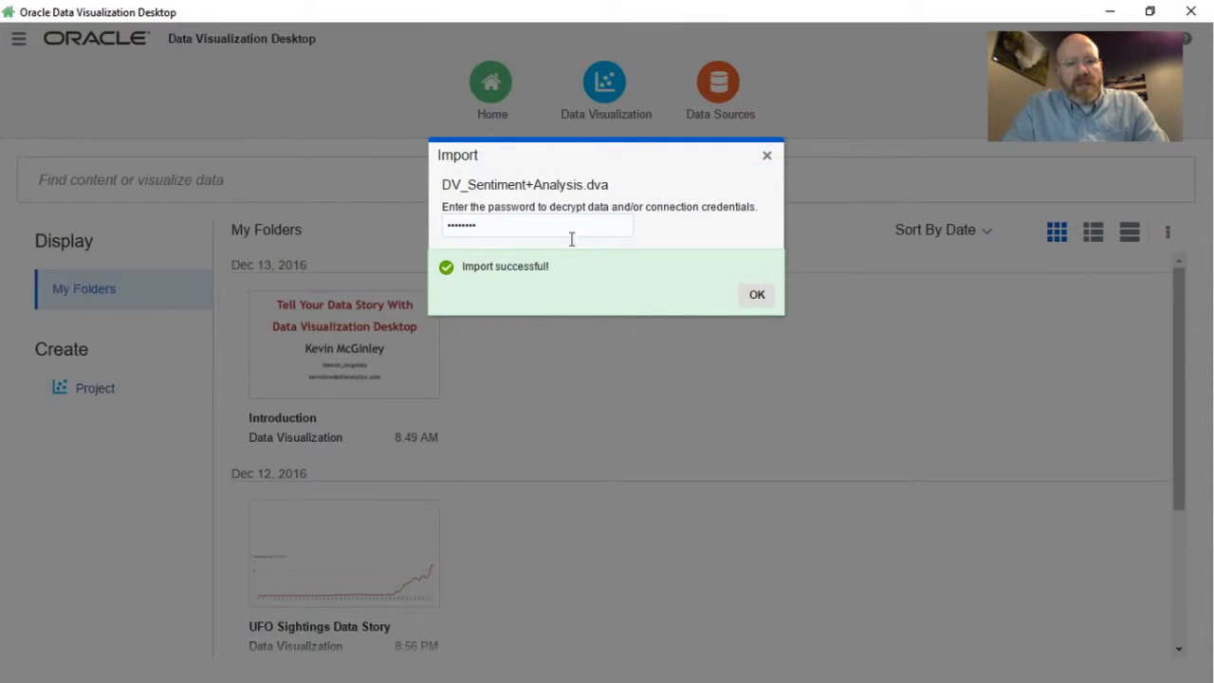
pyautogui.click(758, 297)
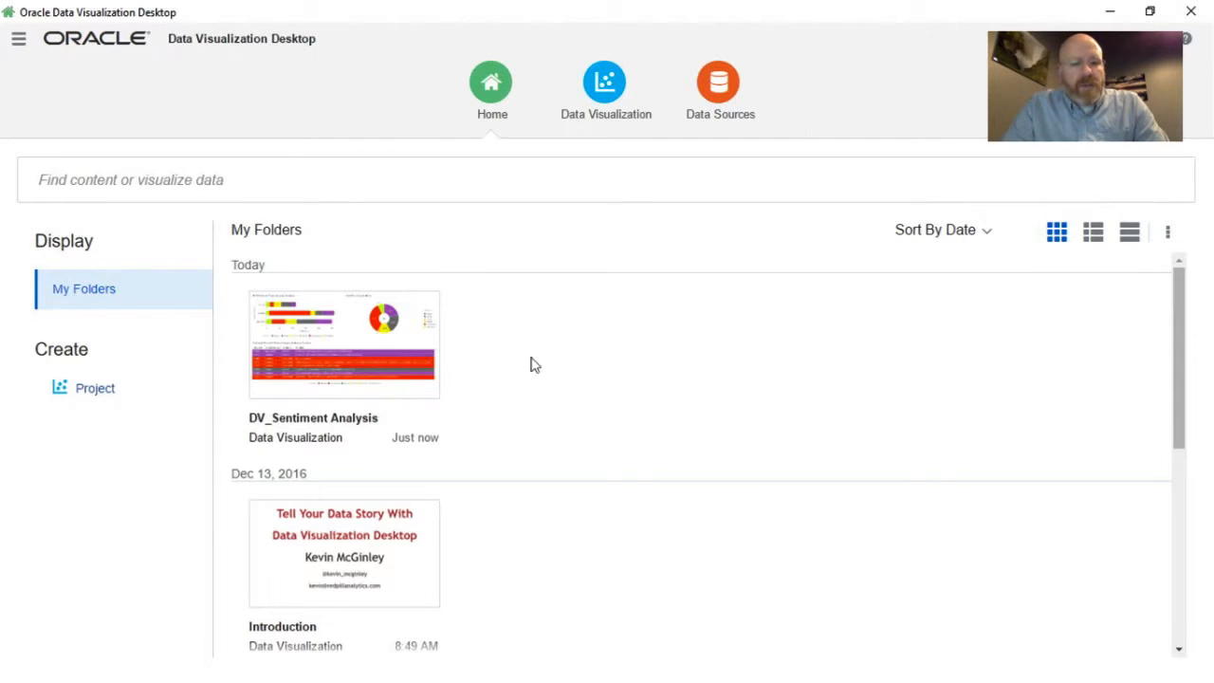
# Step: Open the DV_Sentiment Analysis project and examine the Product Category and Feedback columns of Customer_Reviews alongside the sentiment visualizations
pyautogui.click(356, 345)
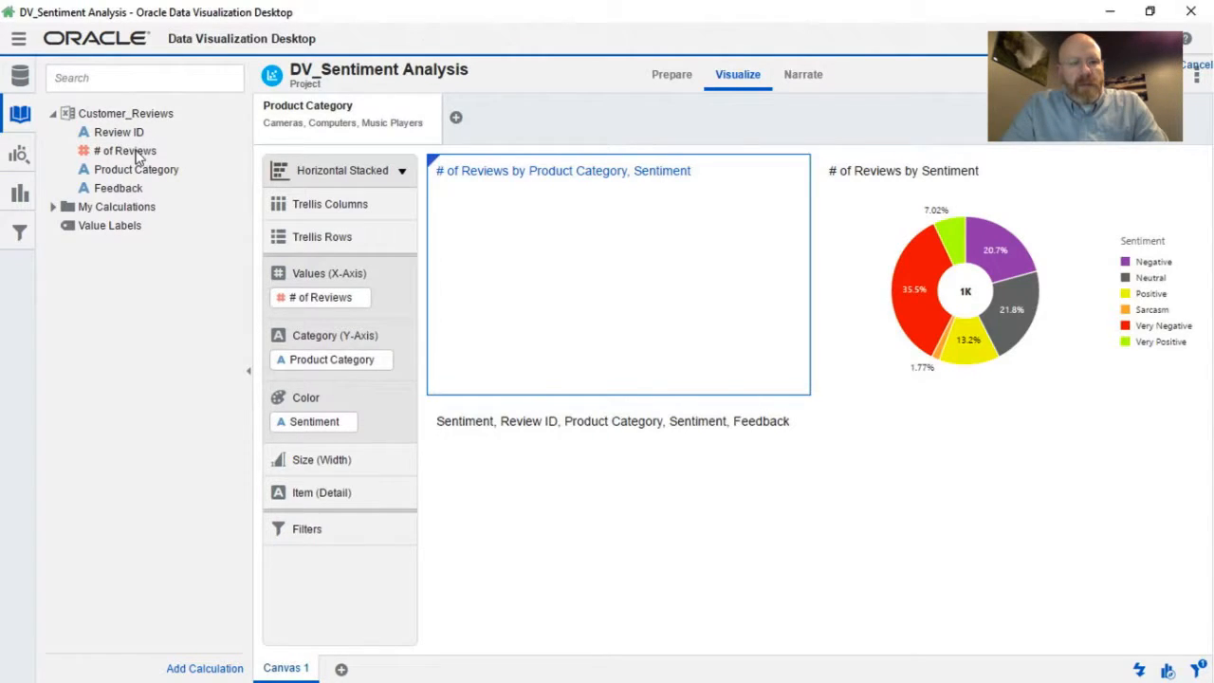
pyautogui.click(137, 169)
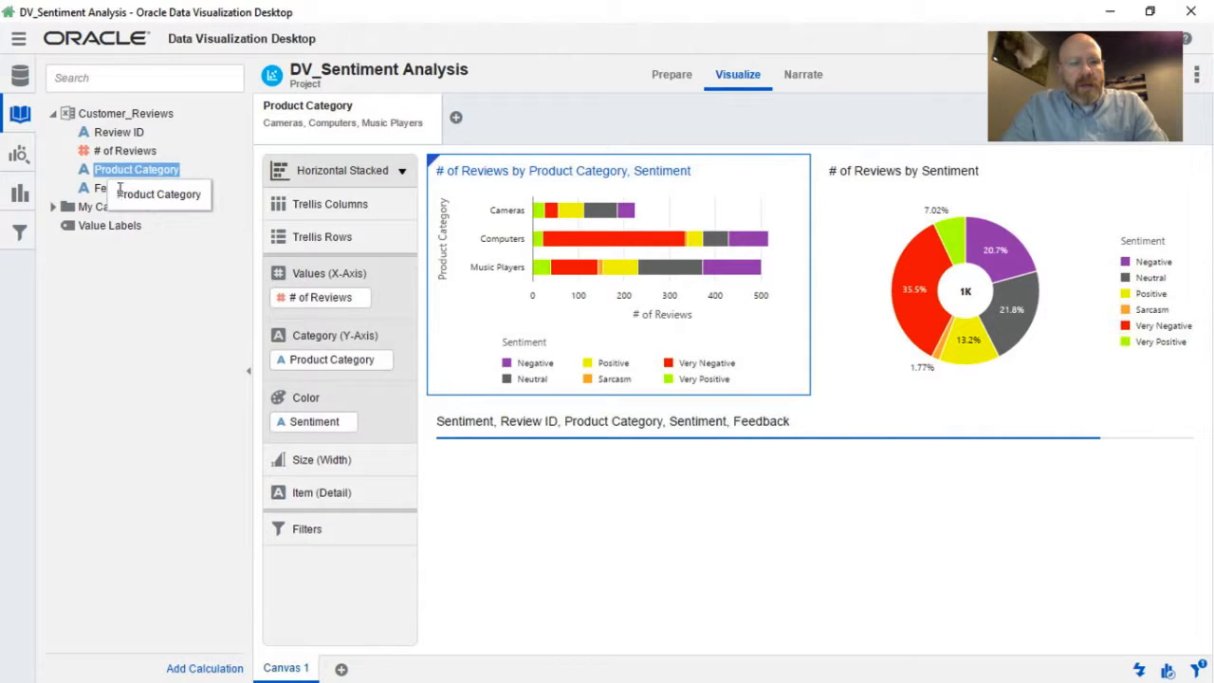
pyautogui.click(118, 188)
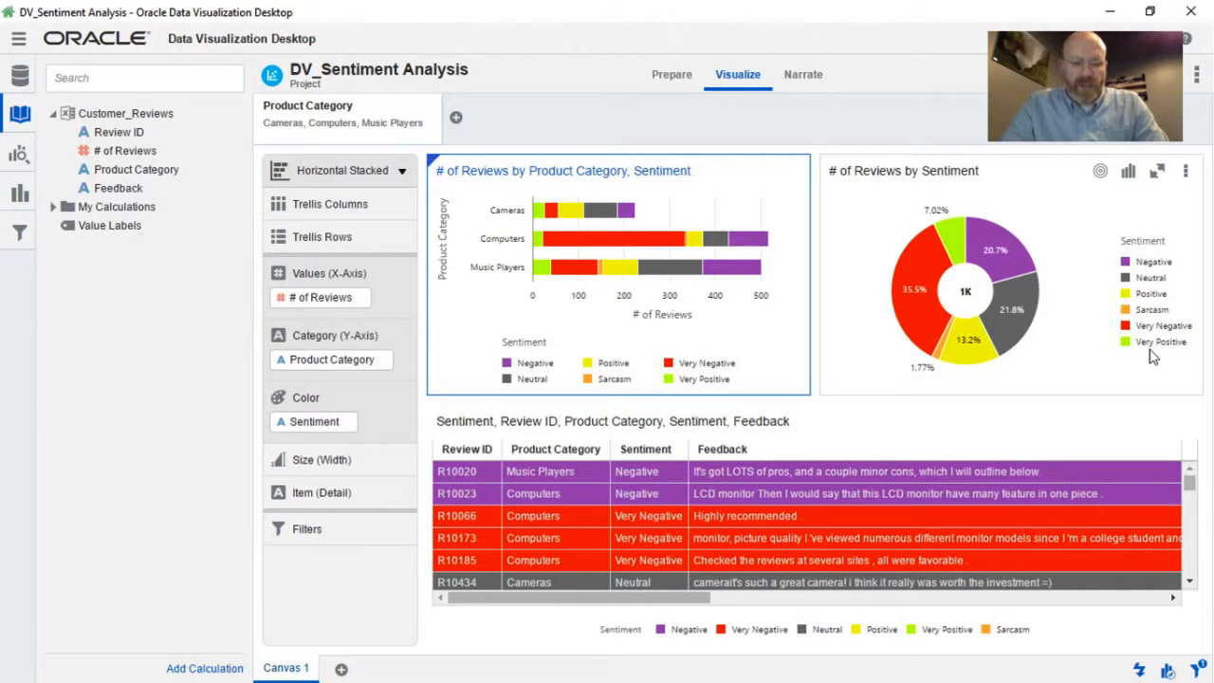
# Step: Copy the Sentiment calculation's EVALUATE_SCRIPT expression from its start through 'recid=%1;txt=%2', and leave the calculation editor without saving
pyautogui.click(53, 206)
pyautogui.click(118, 226)
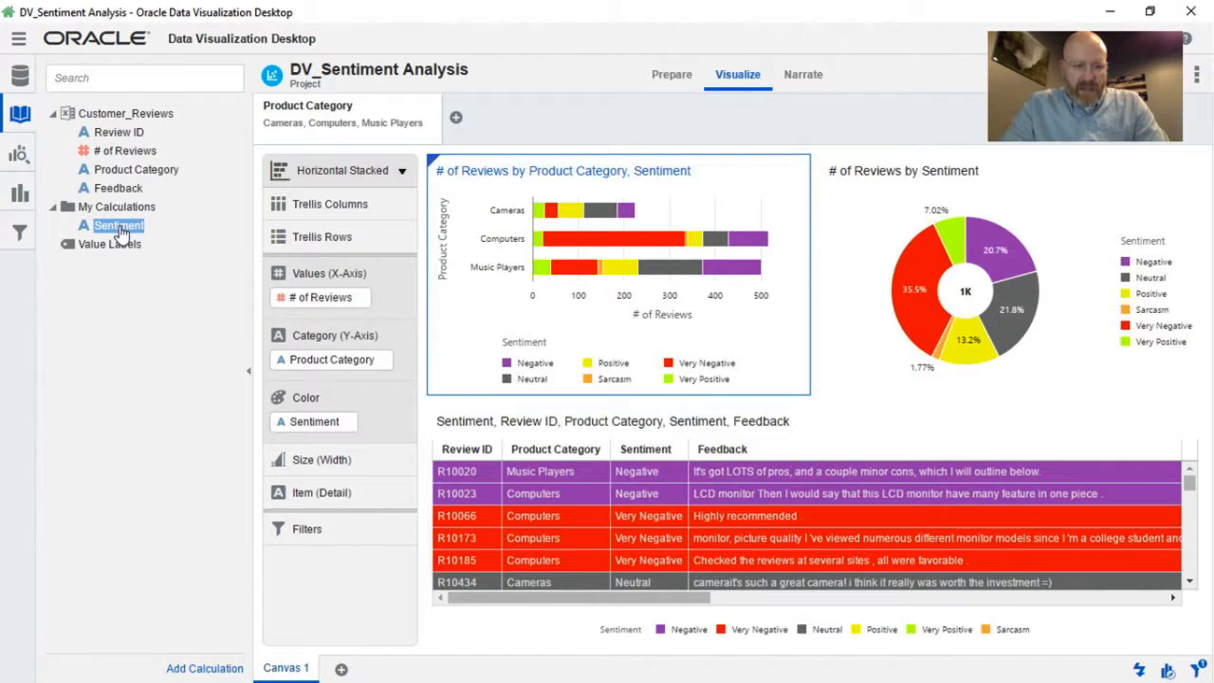
pyautogui.rightClick(119, 229)
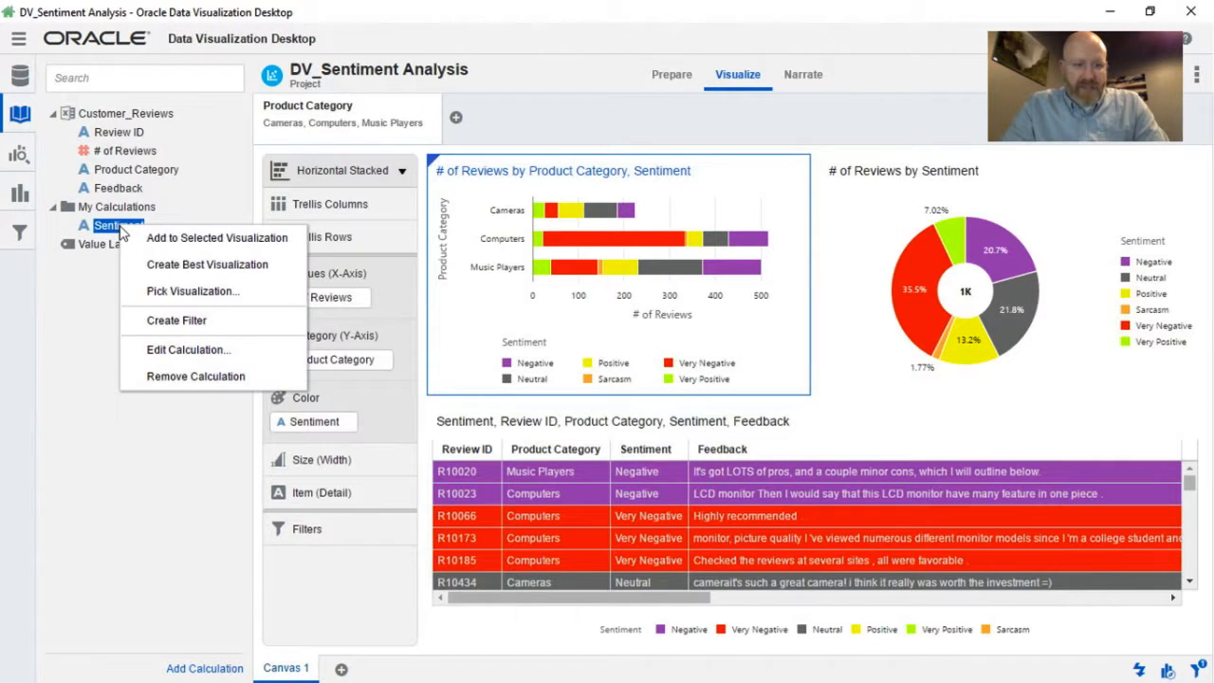
pyautogui.click(159, 353)
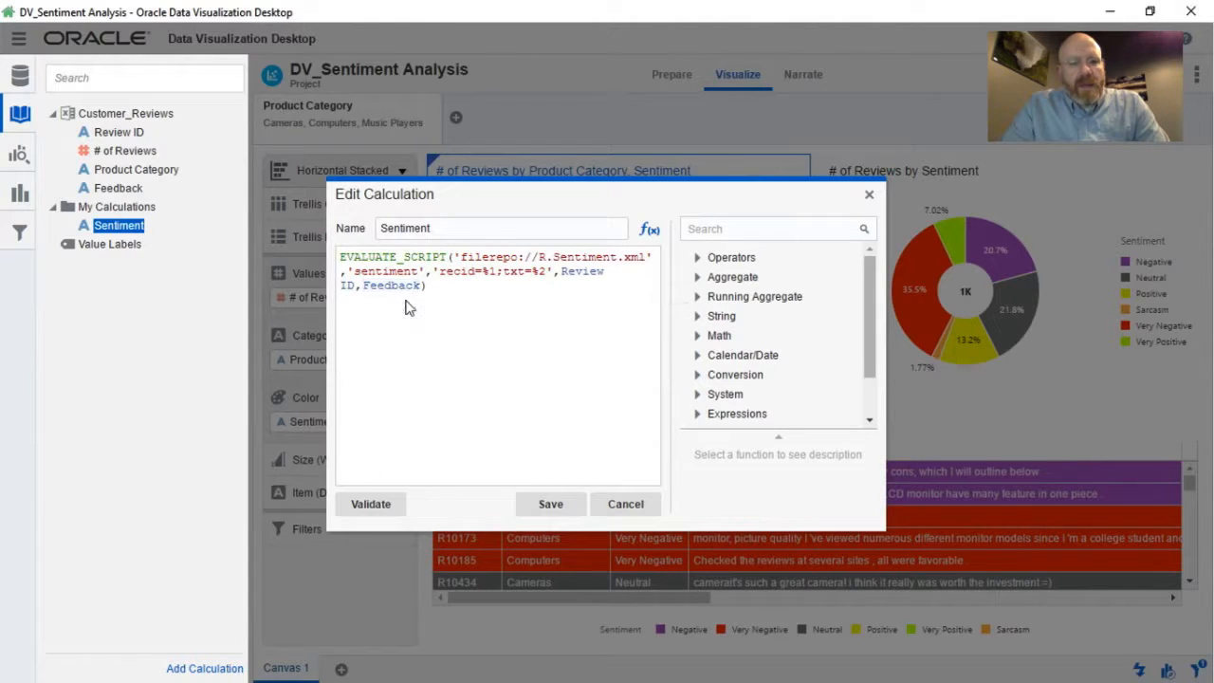
pyautogui.click(554, 271)
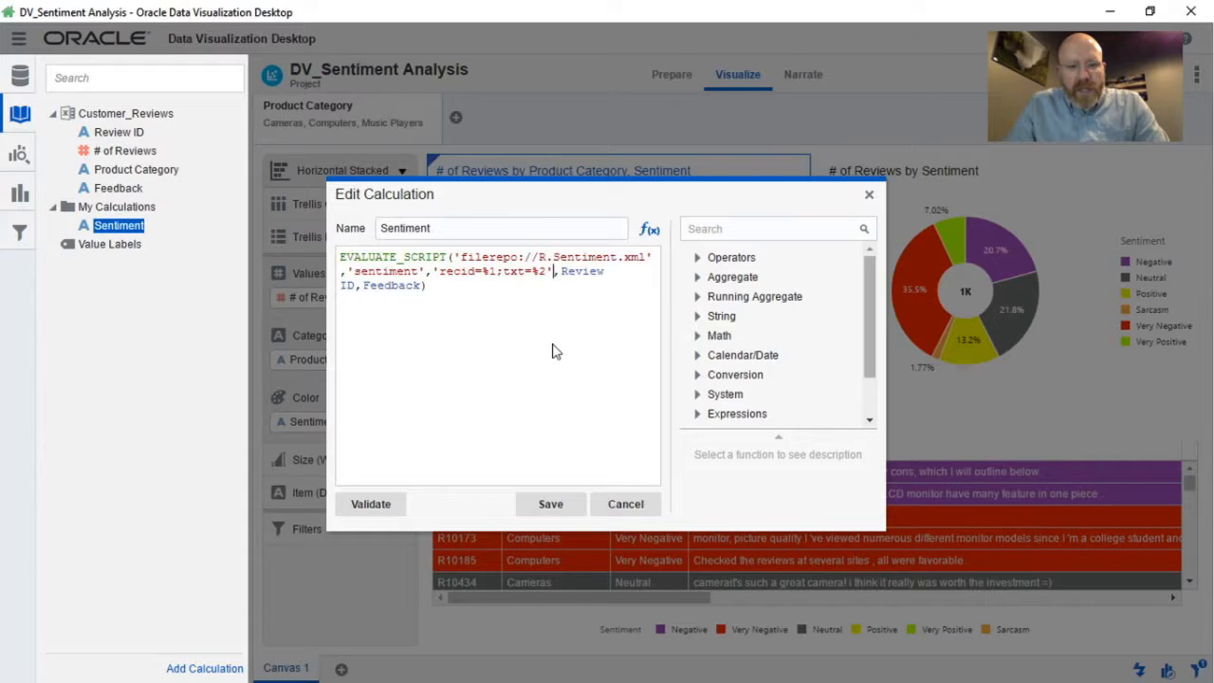
pyautogui.hotkey('ctrl', 'shift', 'Home')
pyautogui.hotkey('ctrl', 'c')
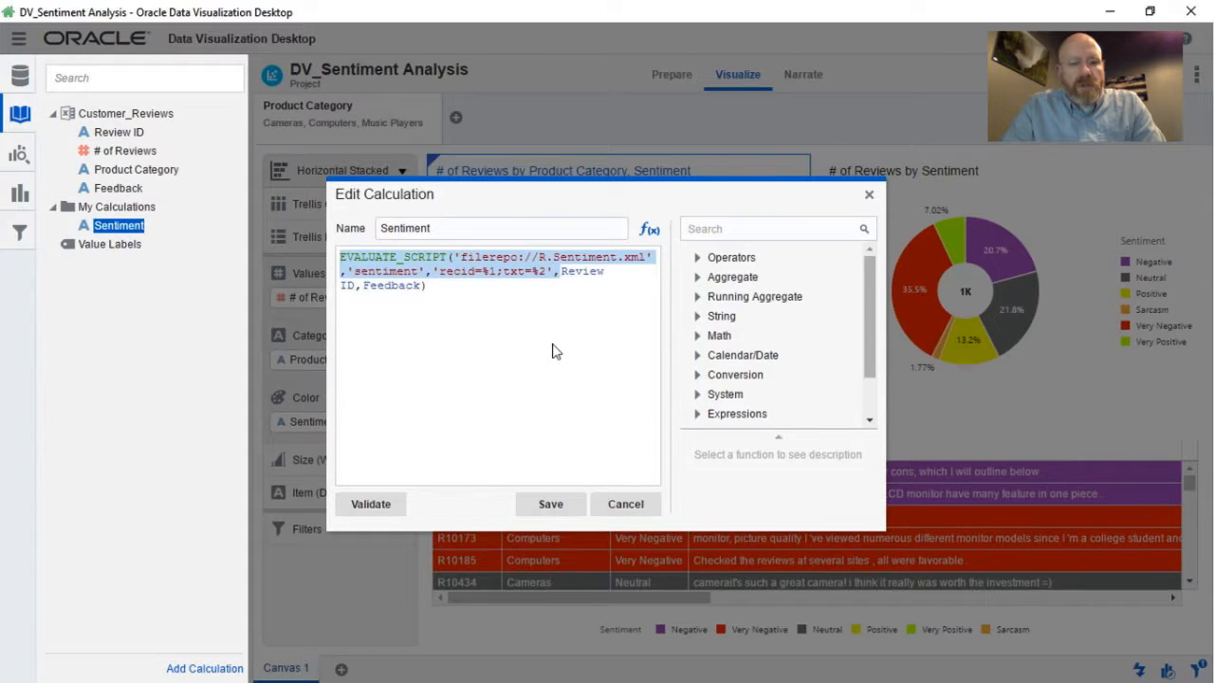
pyautogui.click(623, 511)
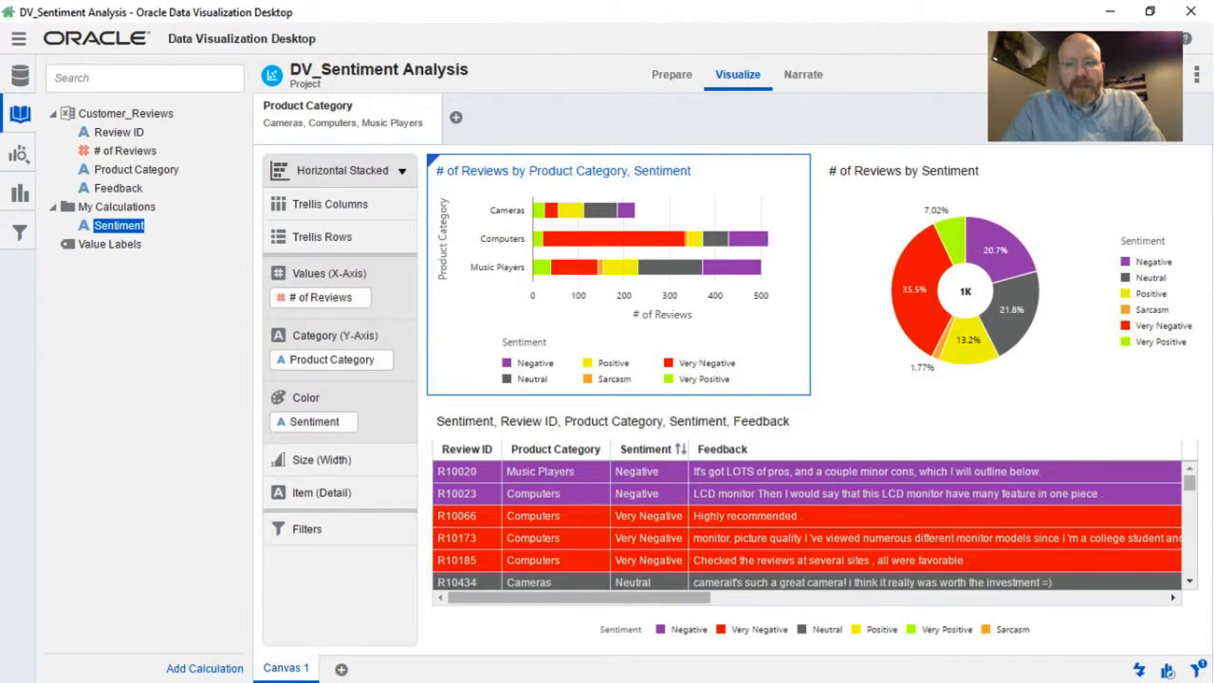
# Step: Close the imported project and create a new project using the 2016 Debates w Sentiment data source
pyautogui.click(1159, 34)
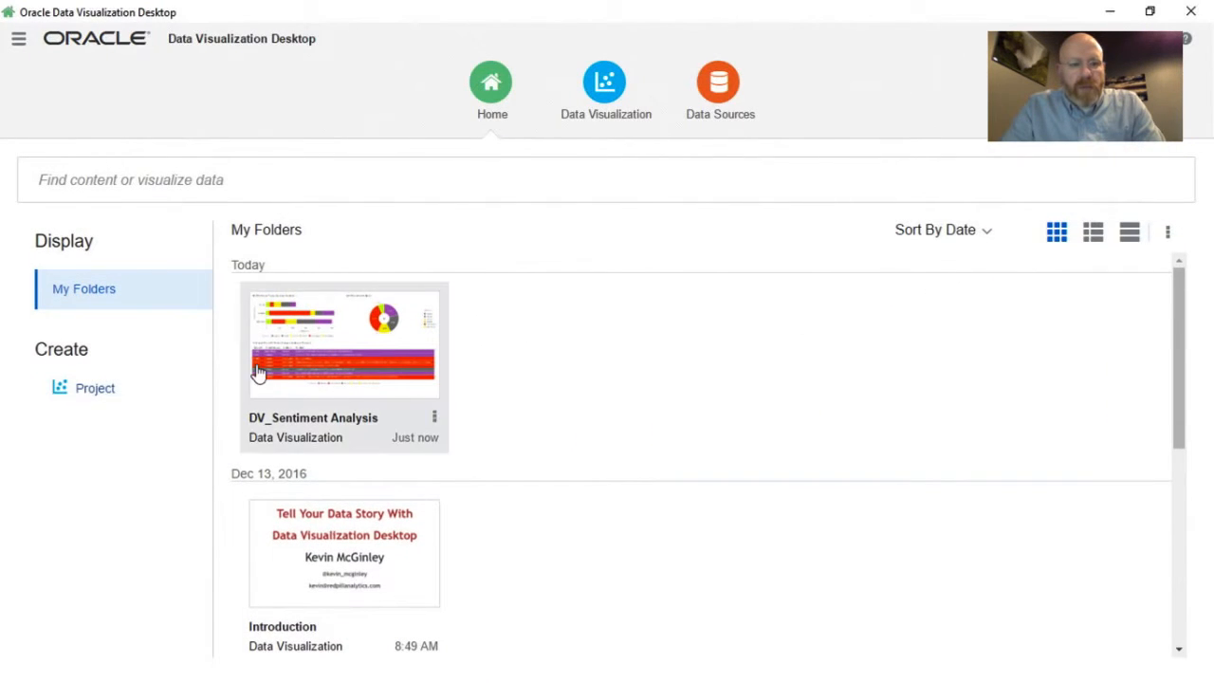
pyautogui.click(99, 393)
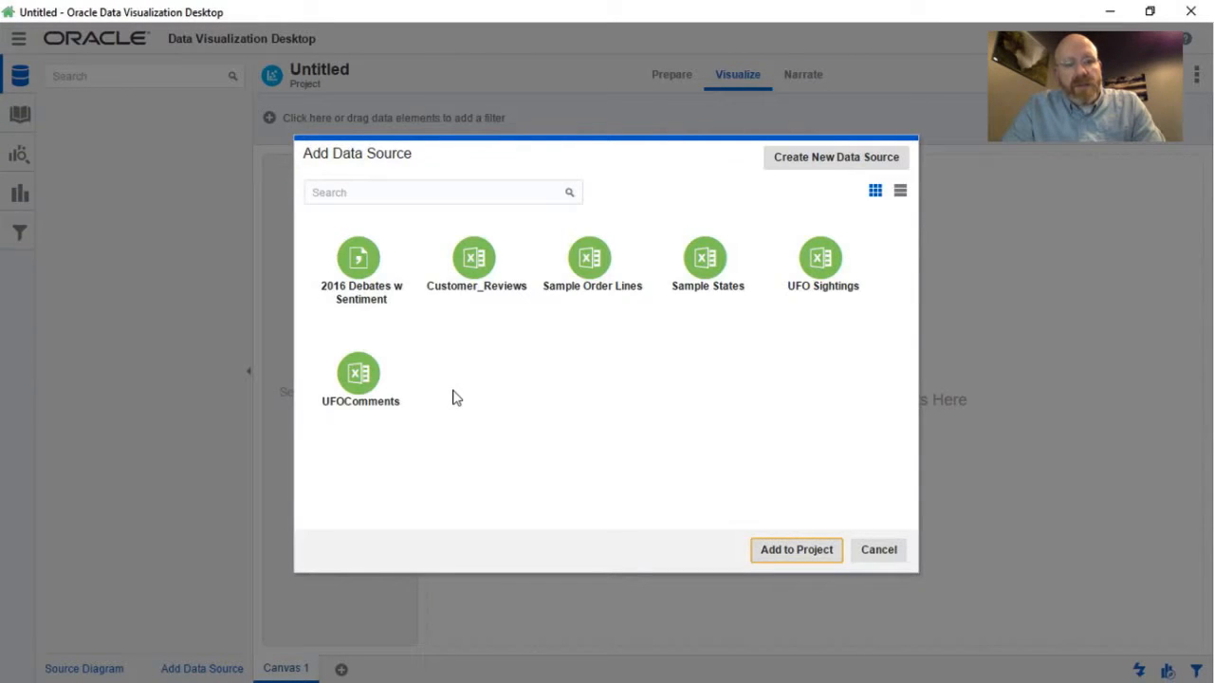
pyautogui.click(358, 258)
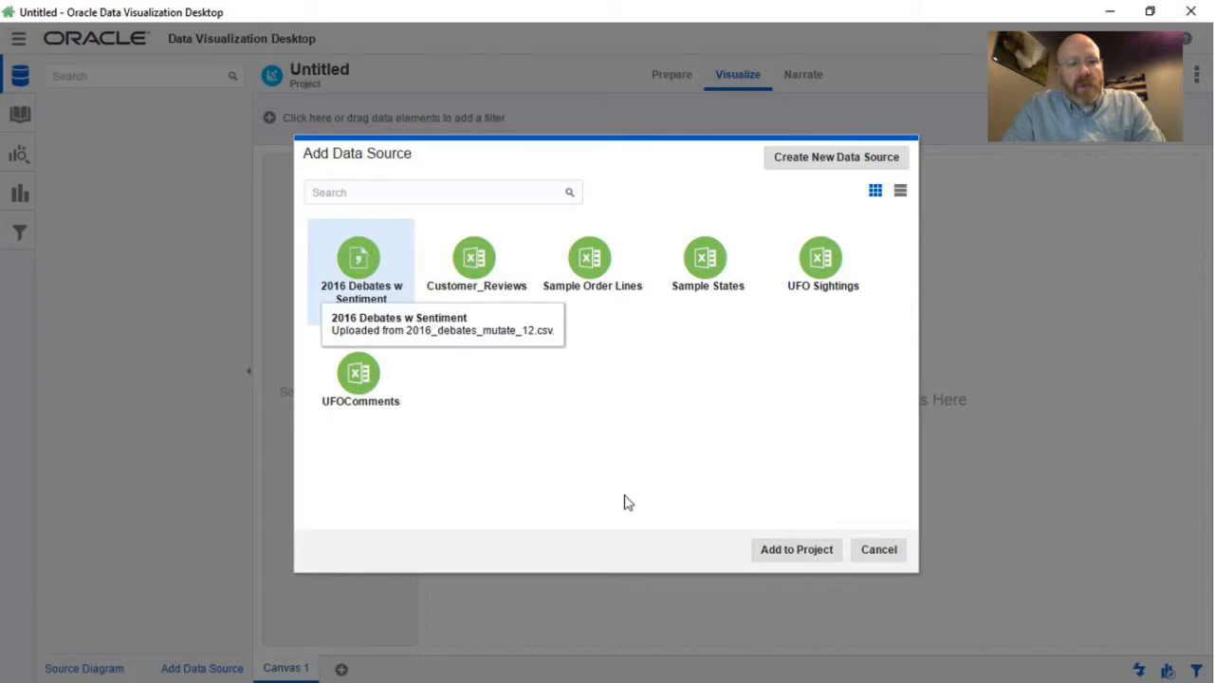
pyautogui.click(804, 558)
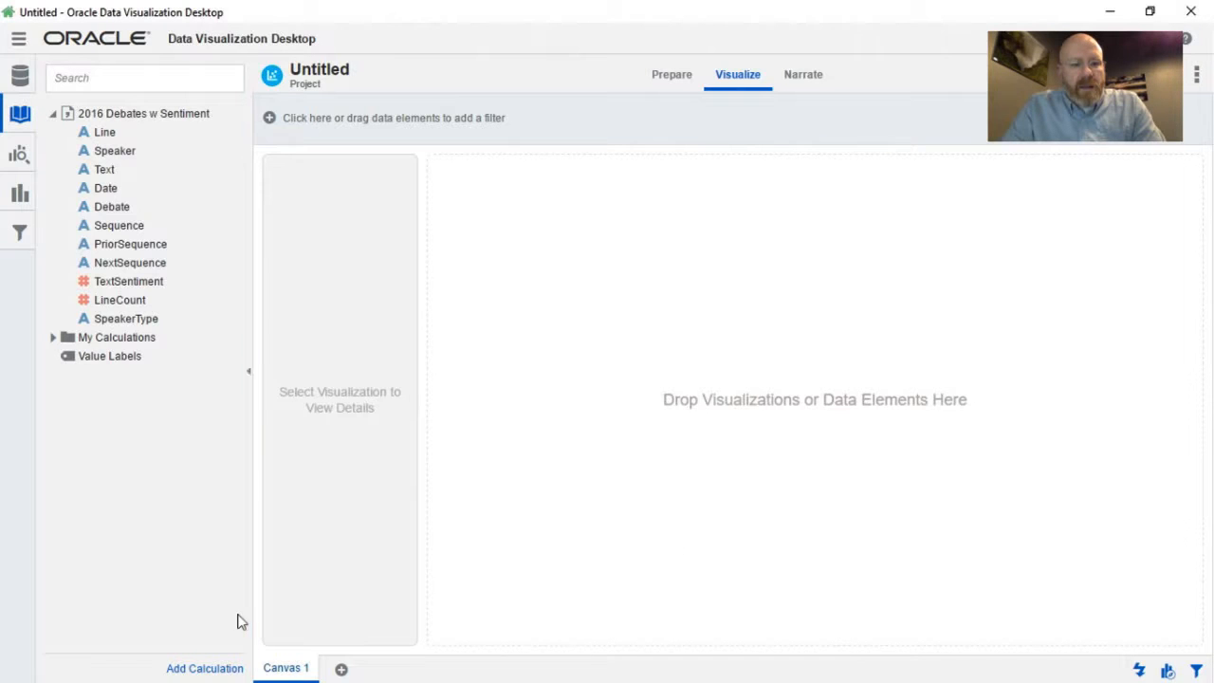
# Step: Start a new calculation named RSentiment and paste the copied EVALUATE_SCRIPT expression as its formula
pyautogui.click(212, 668)
pyautogui.click(211, 670)
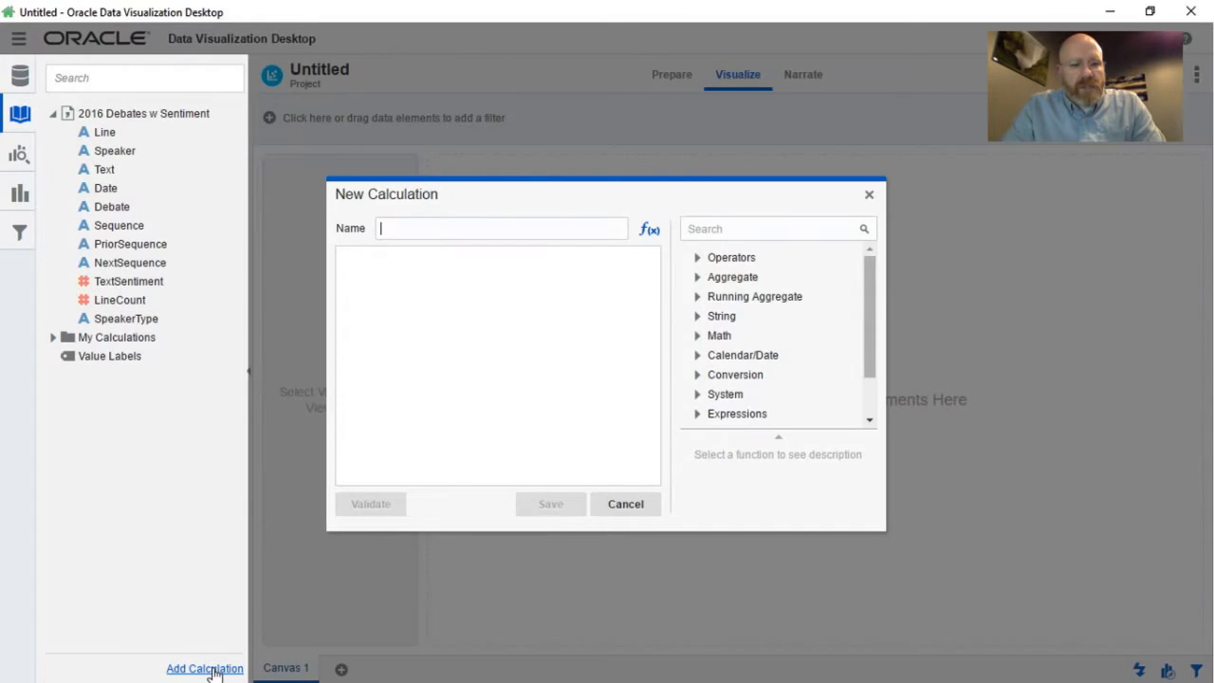
pyautogui.write('R')
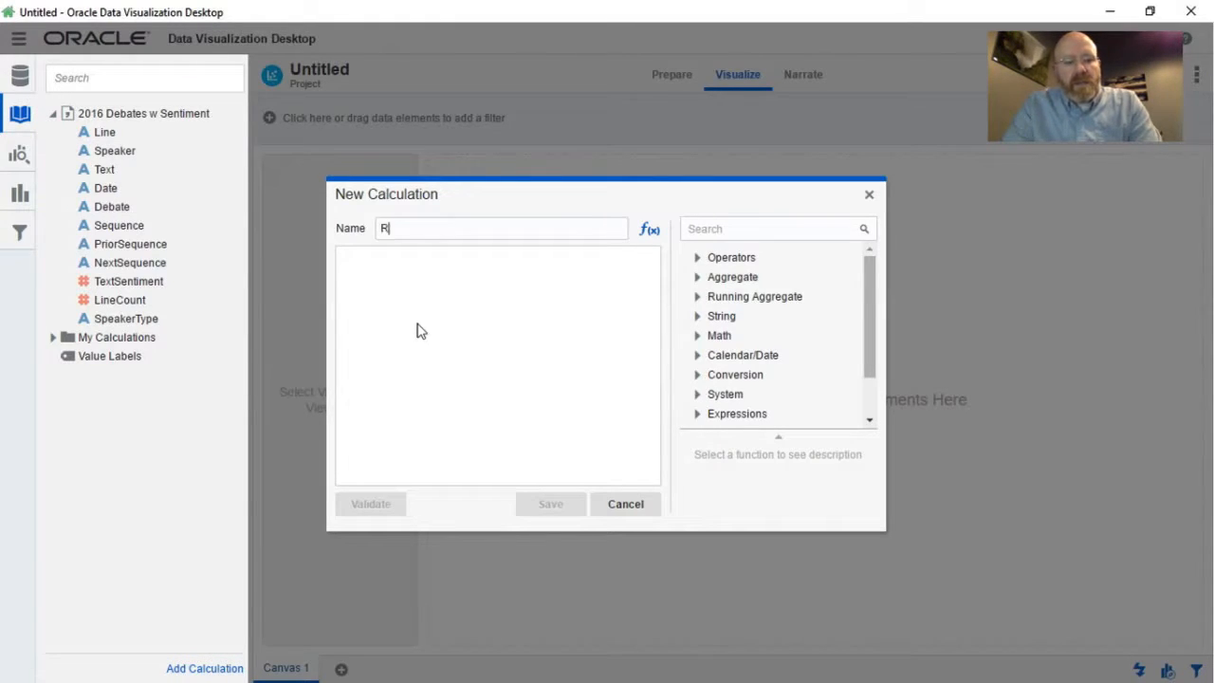
pyautogui.write('Sentiment')
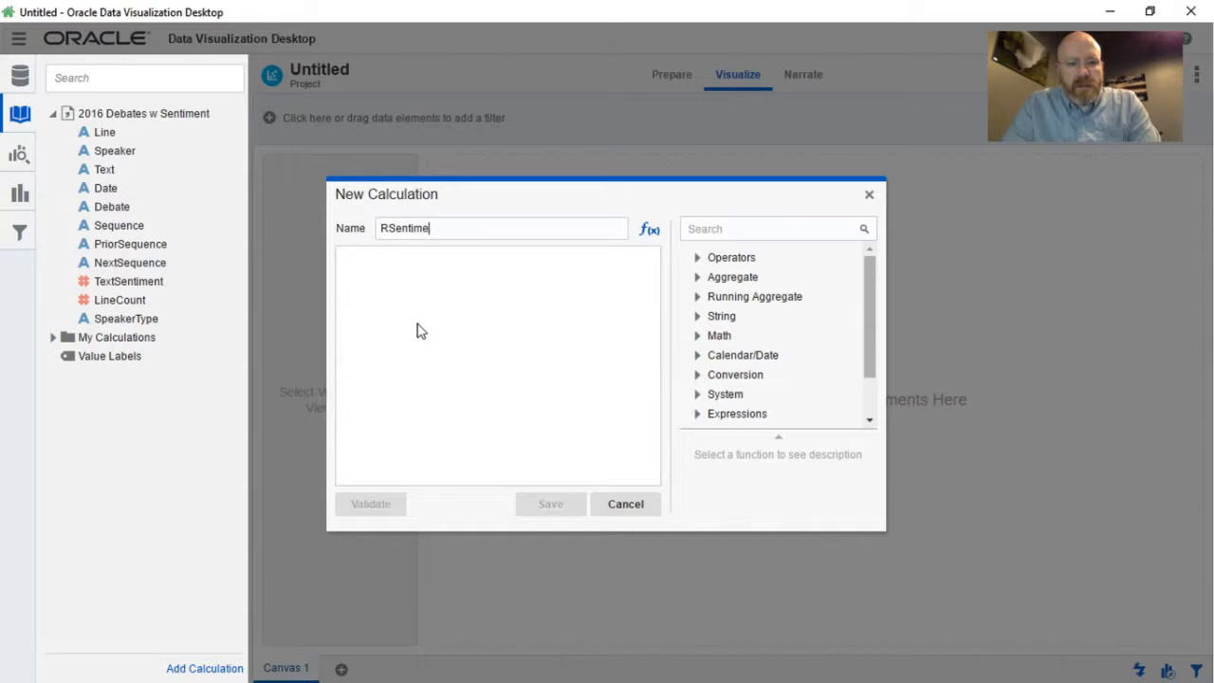
pyautogui.click(444, 293)
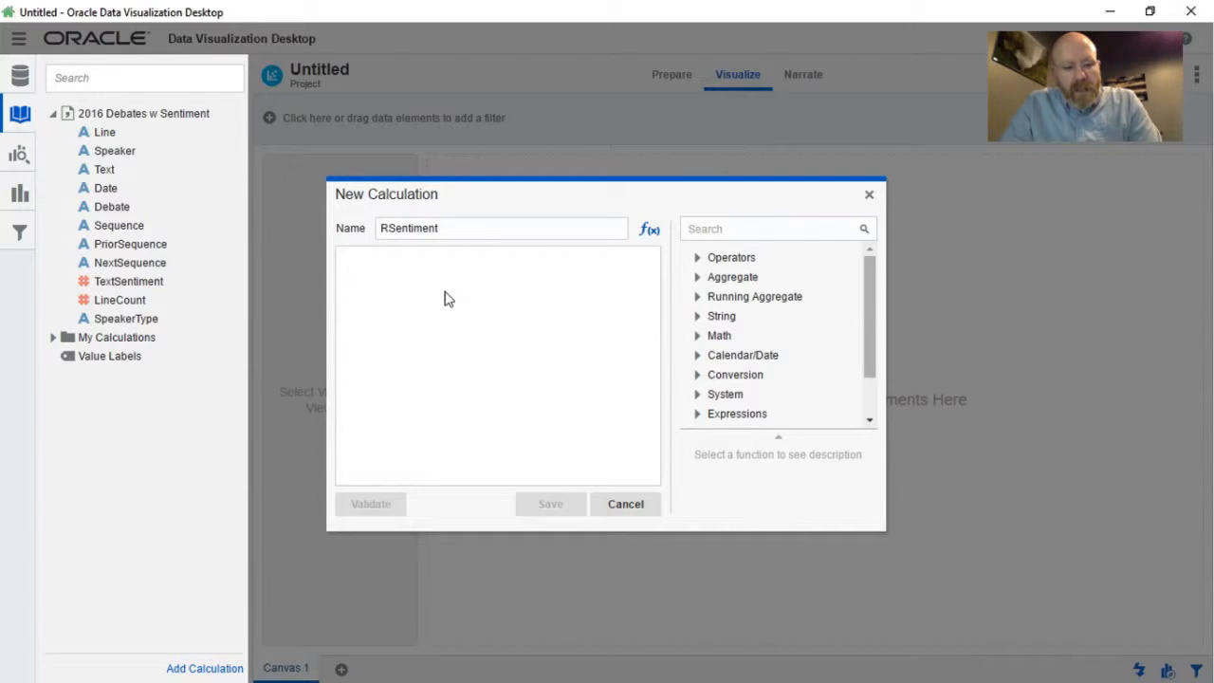
pyautogui.hotkey('ctrl', 'v')
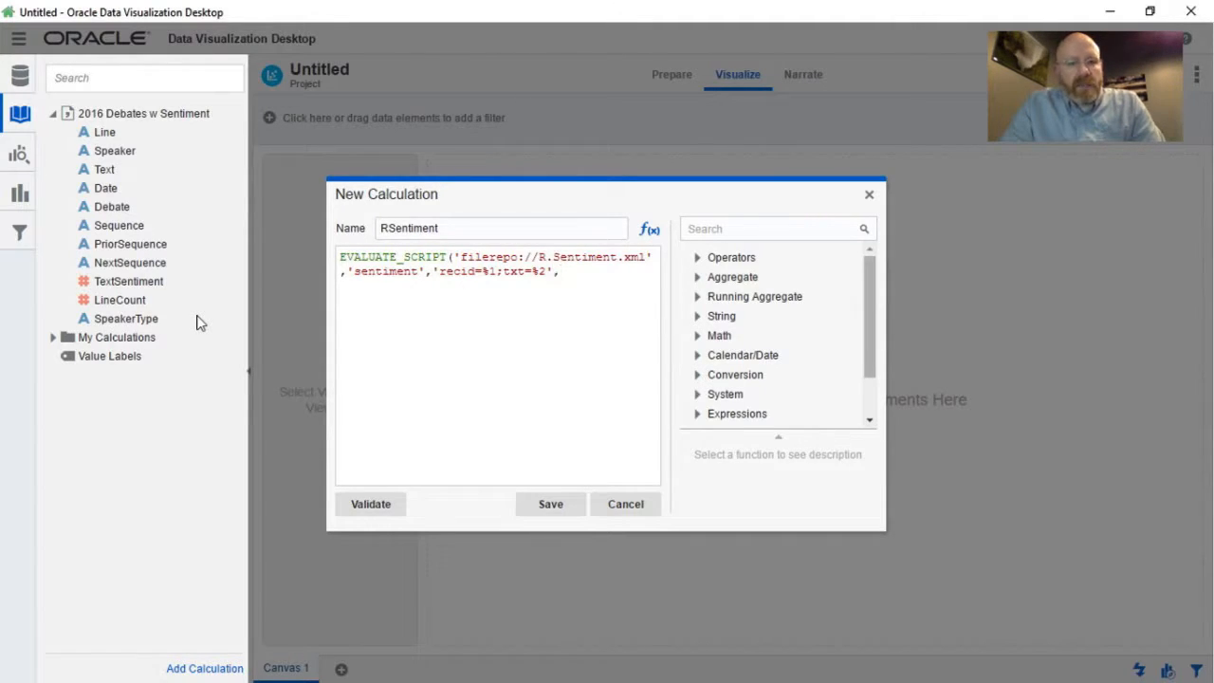
# Step: Complete the RSentiment expression with the Sequence and Text columns as arguments and a closing parenthesis, then validate and save the calculation
pyautogui.doubleClick(123, 235)
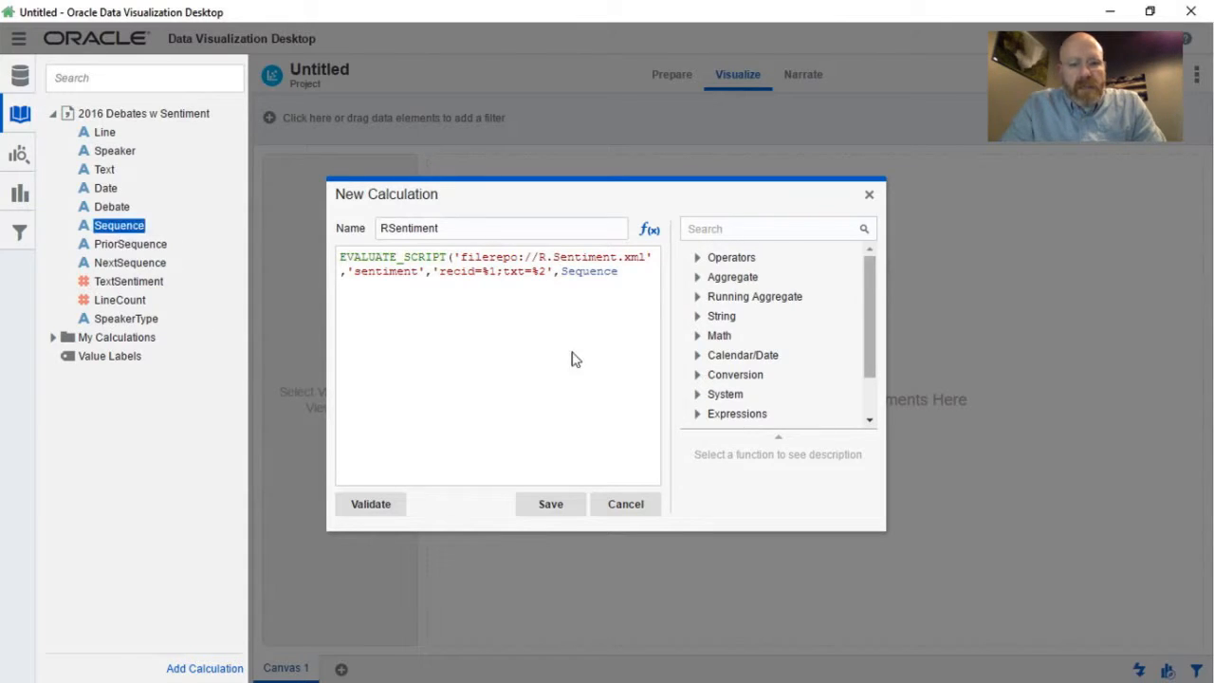
pyautogui.write(',')
pyautogui.doubleClick(104, 170)
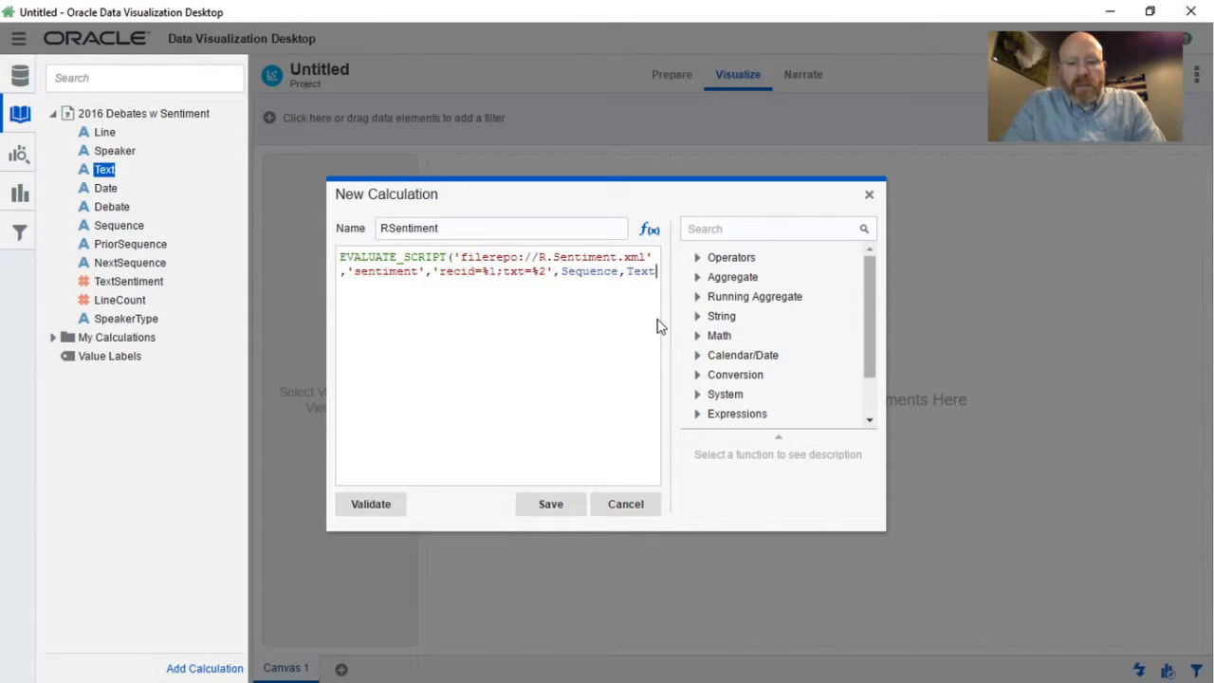
pyautogui.write(')')
pyautogui.click(374, 506)
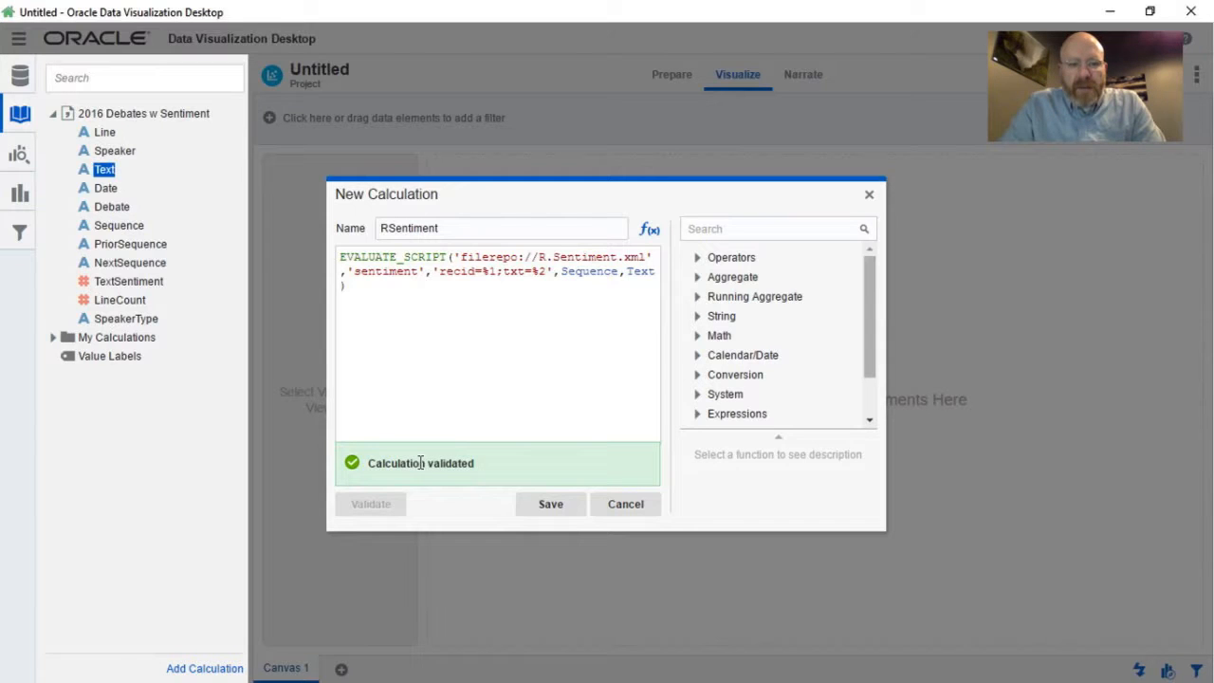
pyautogui.click(554, 507)
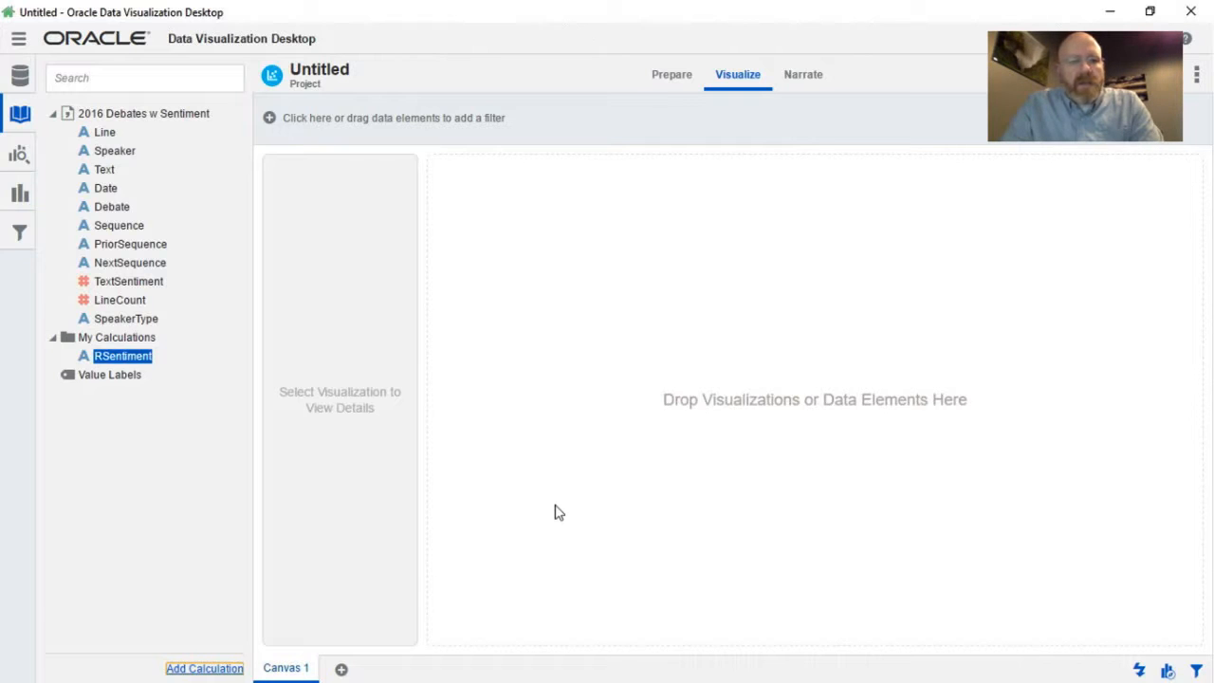
# Step: Create a table visualization from Sequence, TextSentiment and RSentiment, and add Speaker to its rows between Sequence and TextSentiment
pyautogui.click(135, 229)
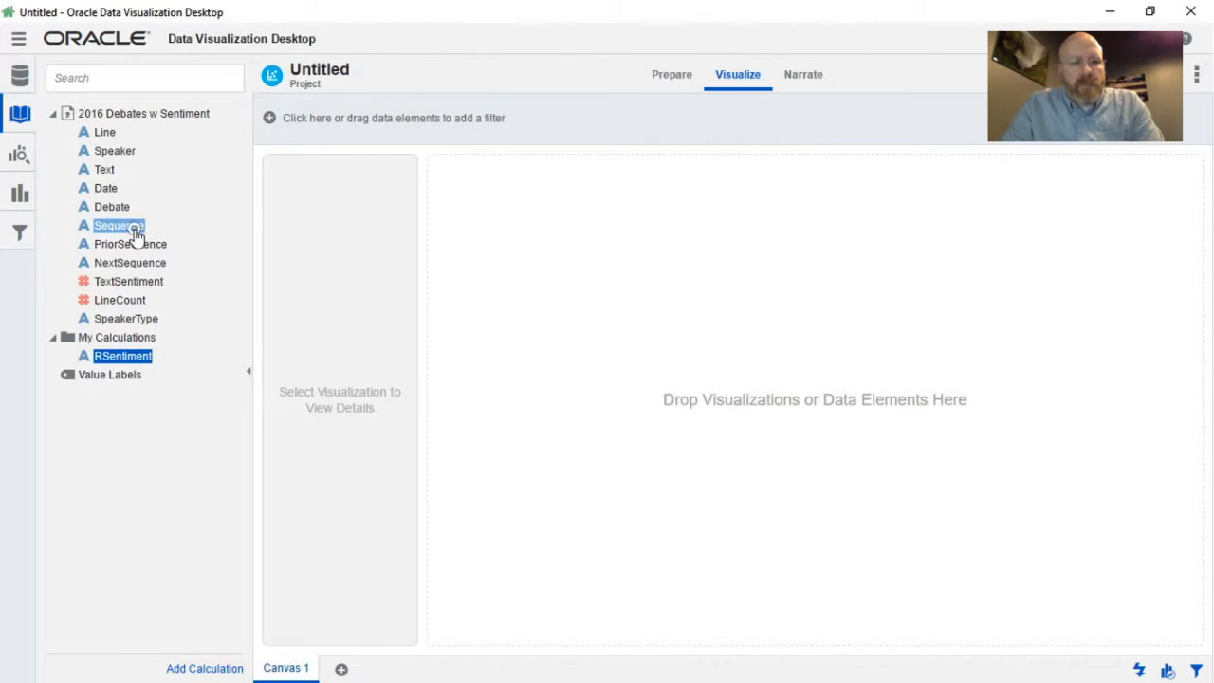
pyautogui.keyDown('ctrl'); pyautogui.click(136, 283); pyautogui.keyUp('ctrl')
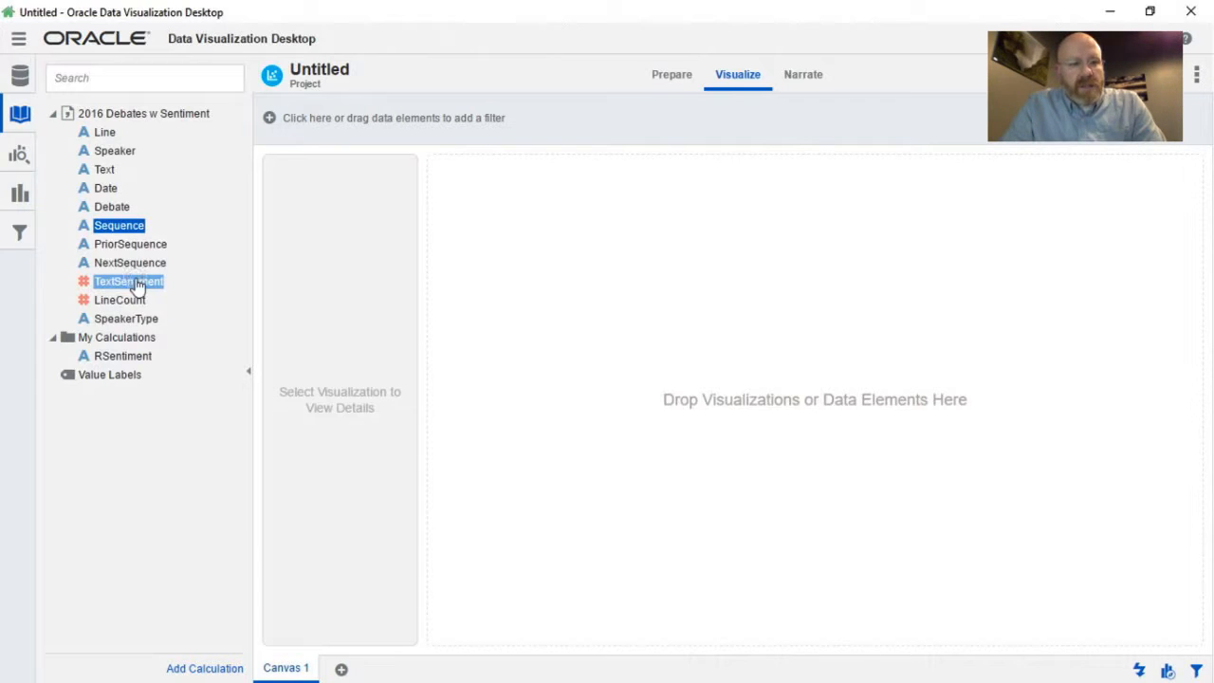
pyautogui.keyDown('ctrl'); pyautogui.click(137, 281); pyautogui.keyUp('ctrl')
pyautogui.keyDown('ctrl'); pyautogui.click(140, 358); pyautogui.keyUp('ctrl')
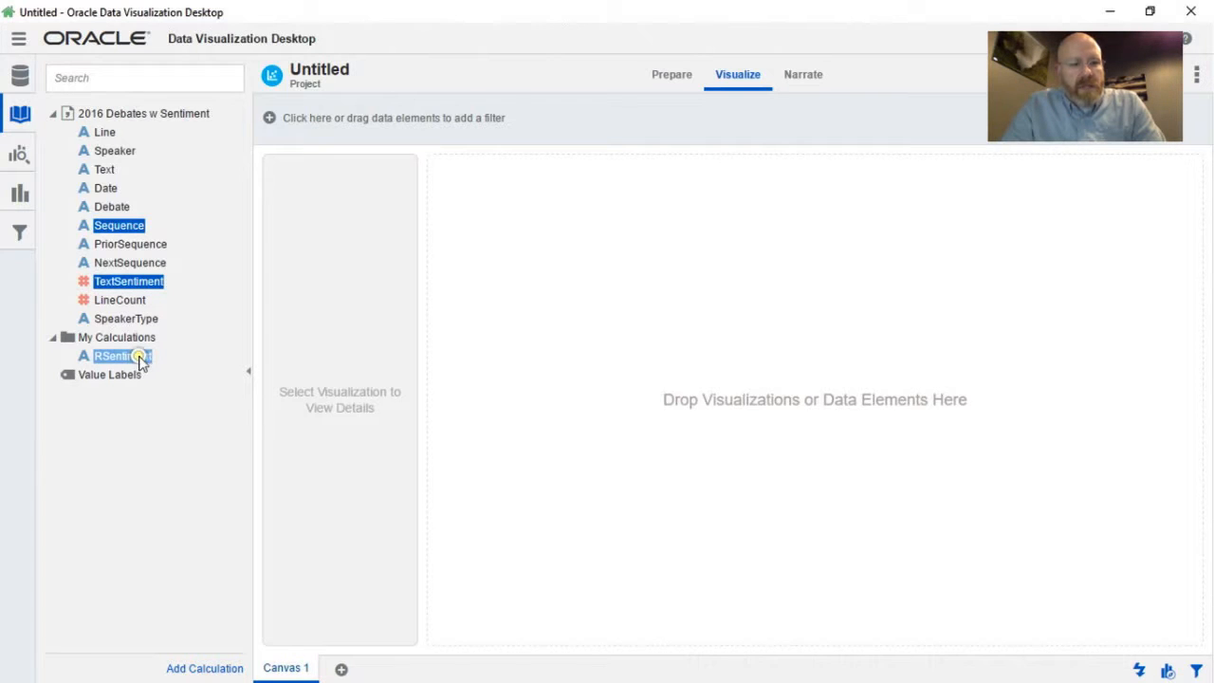
pyautogui.rightClick(142, 359)
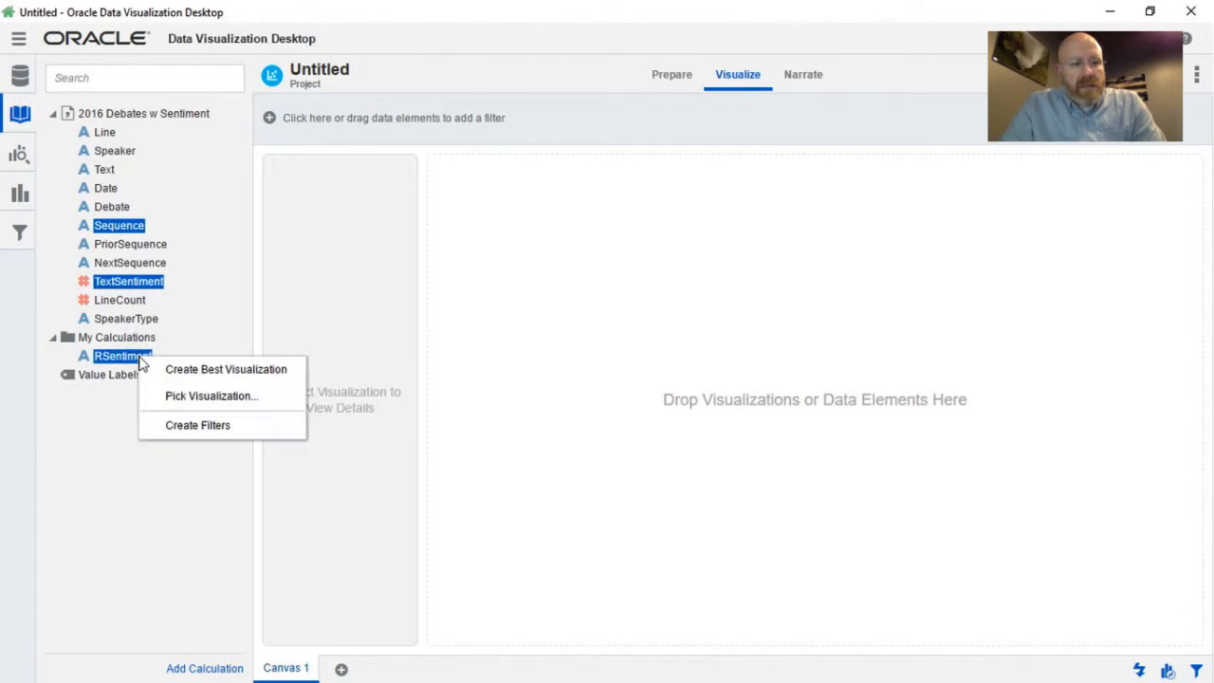
pyautogui.click(179, 401)
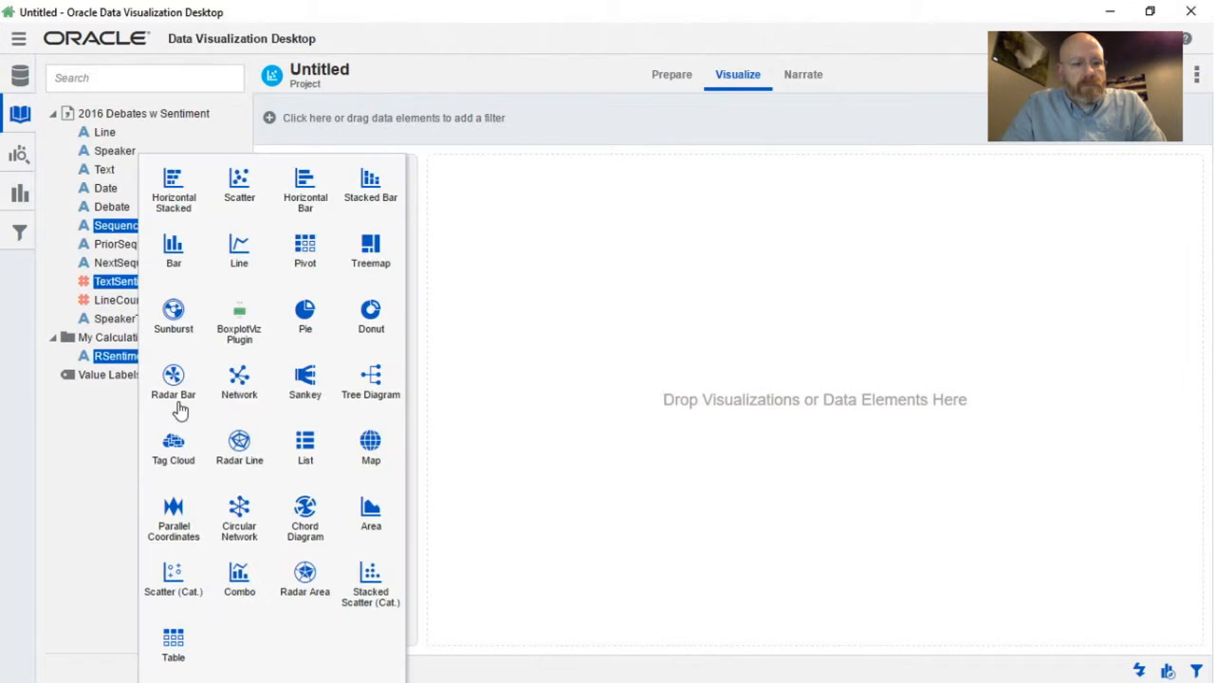
pyautogui.click(174, 645)
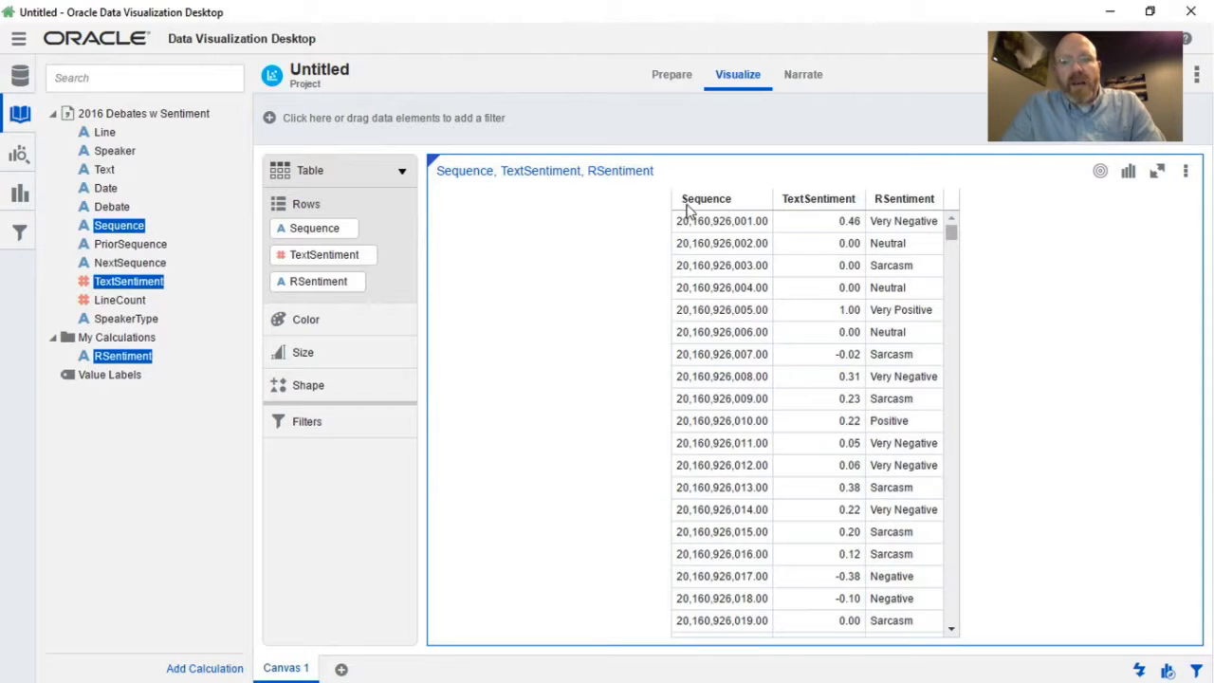
pyautogui.click(104, 151)
pyautogui.moveTo(294, 270); pyautogui.dragTo(320, 251)
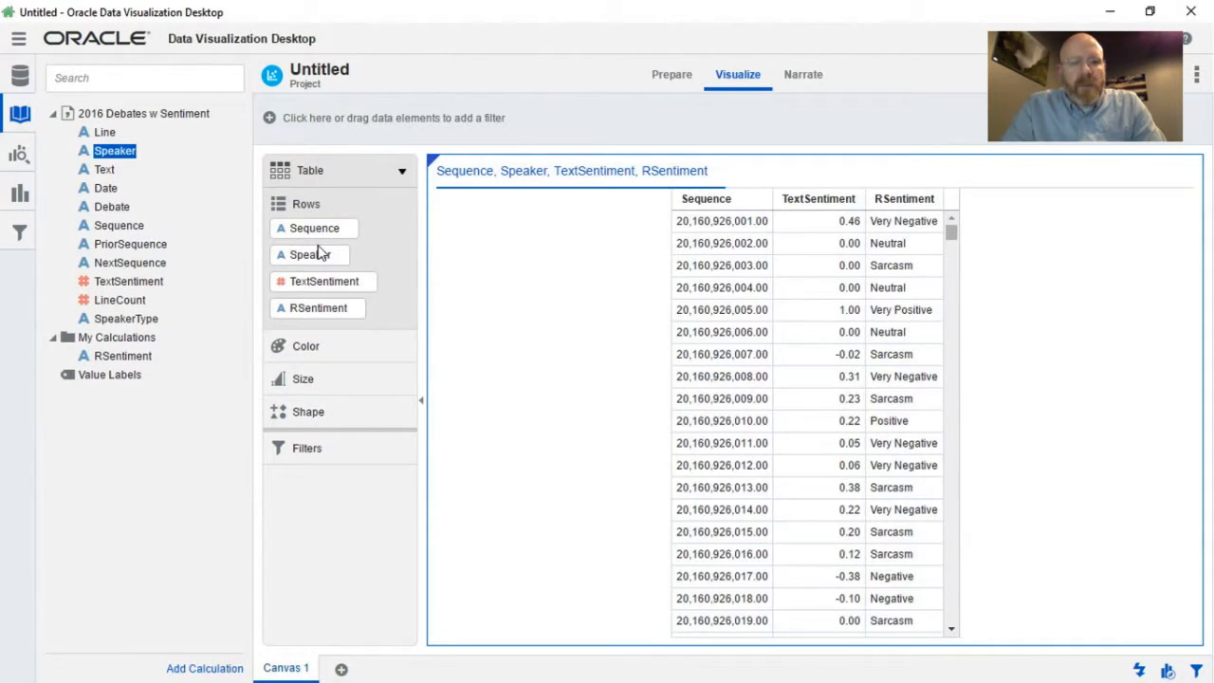